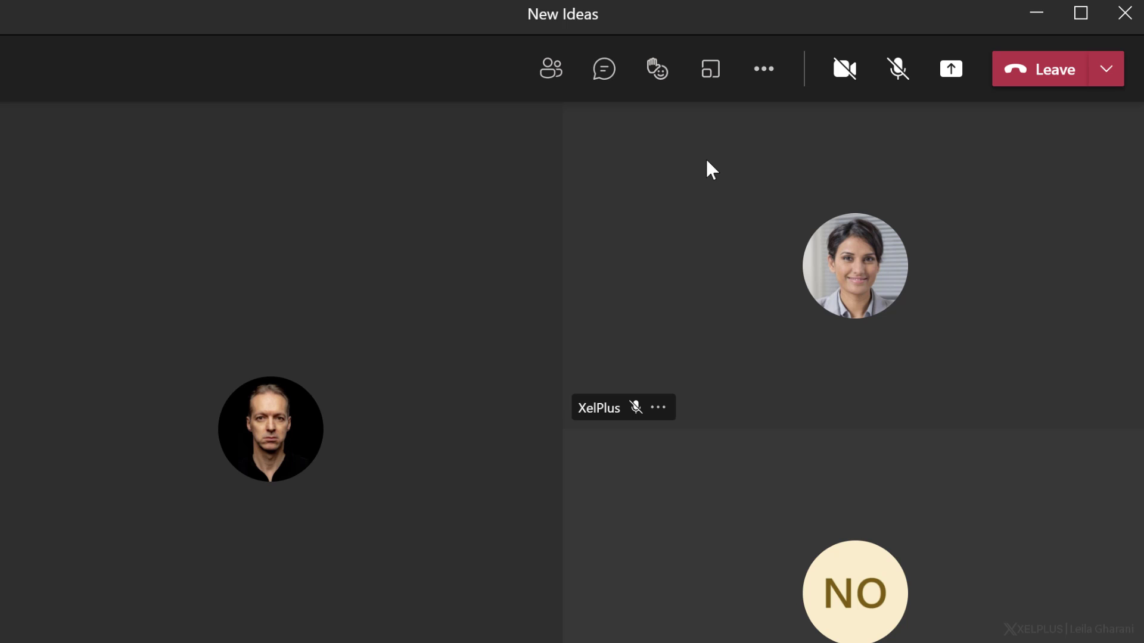
Step: Create two breakout rooms for the meeting with participants assigned automatically
click(710, 78)
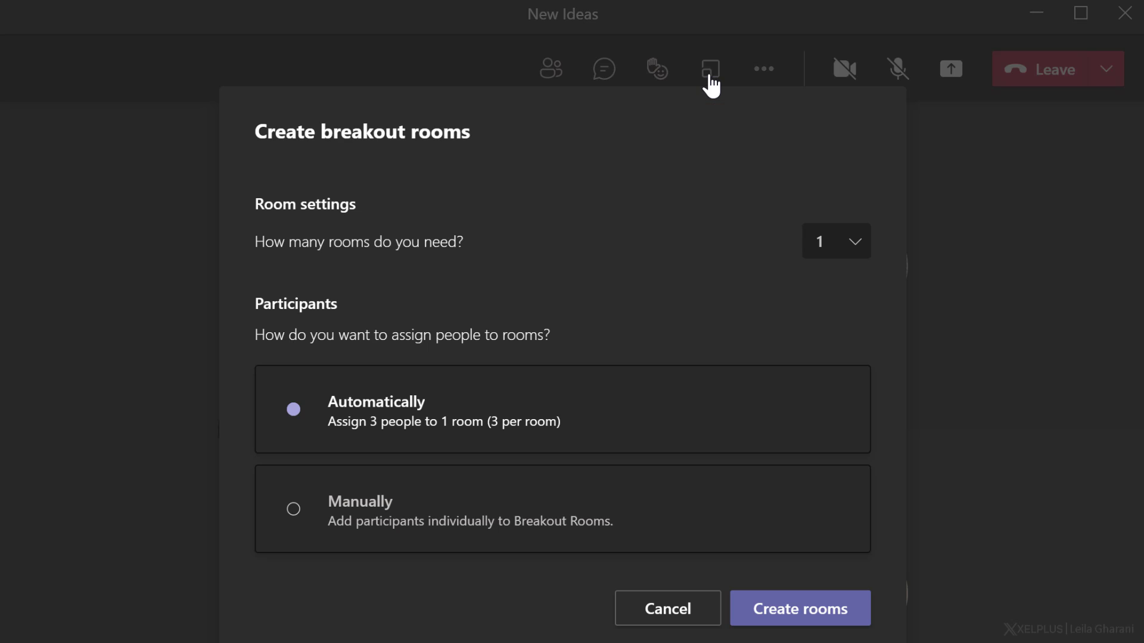
click(848, 243)
drag(856, 298, 873, 282)
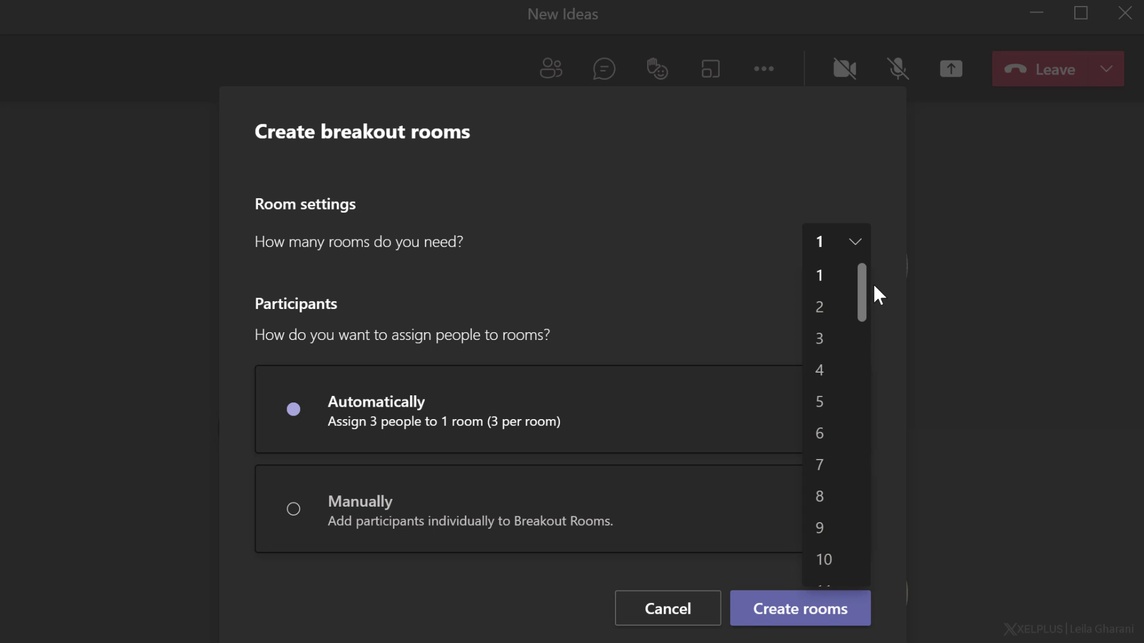
click(837, 314)
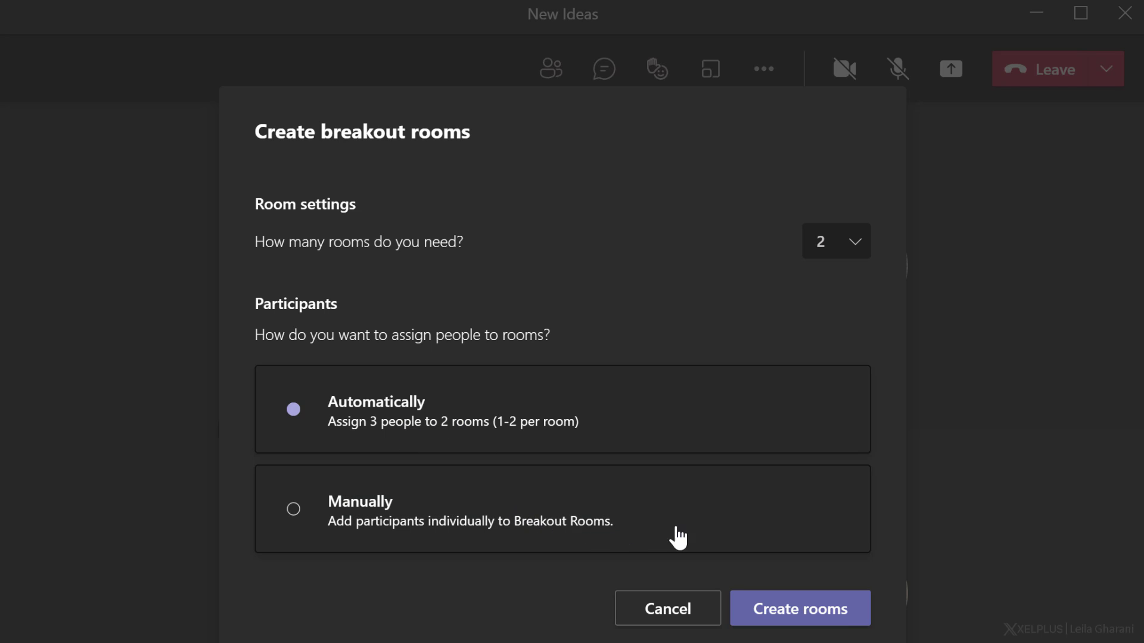
click(791, 605)
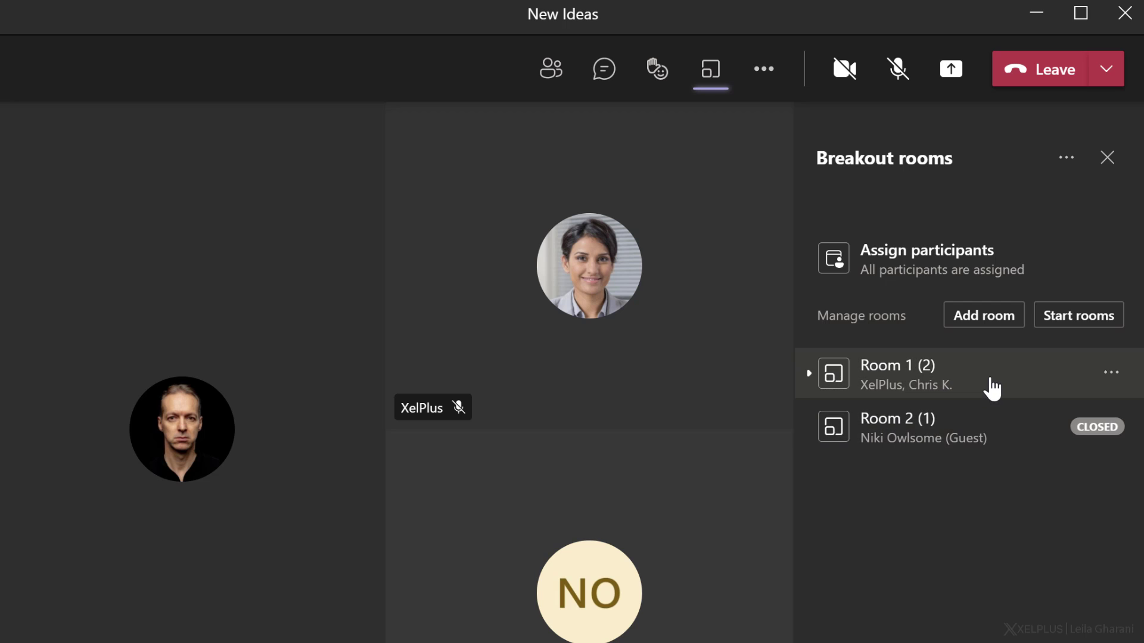
Step: Rename the breakout room Room 1 to Idea 1
click(1108, 374)
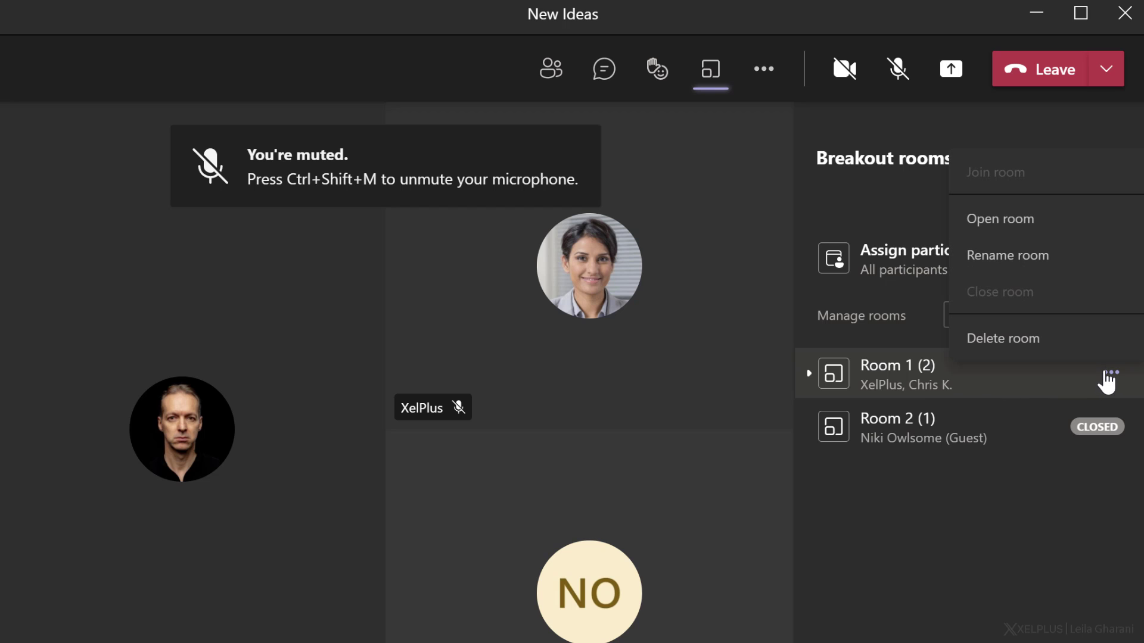
click(1040, 256)
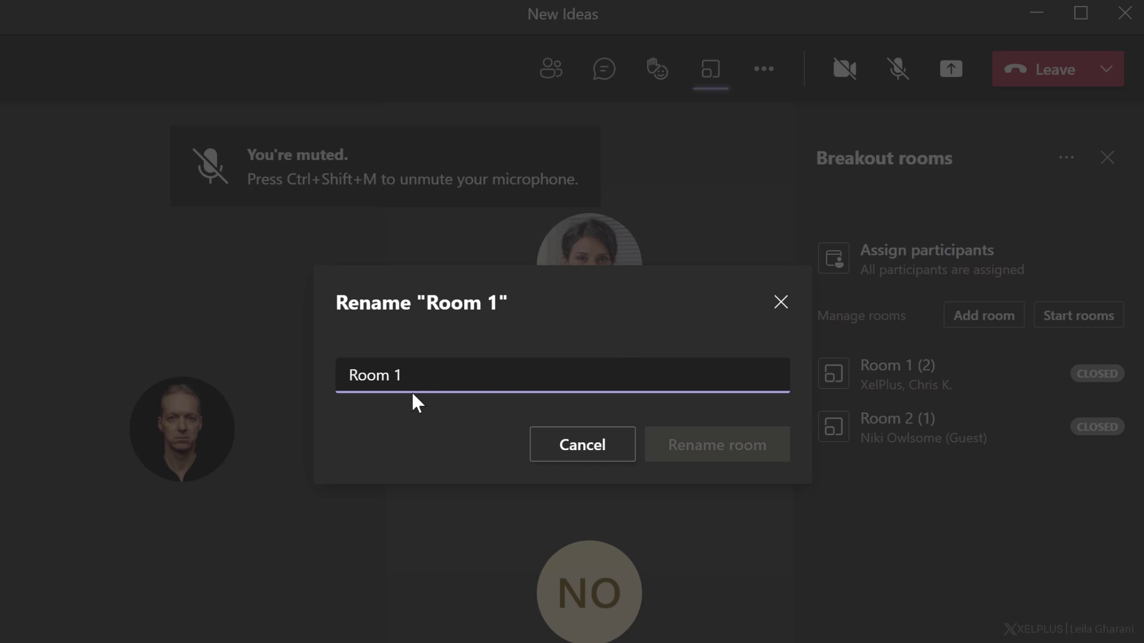
drag(389, 376, 339, 378)
text(Idea)
click(723, 457)
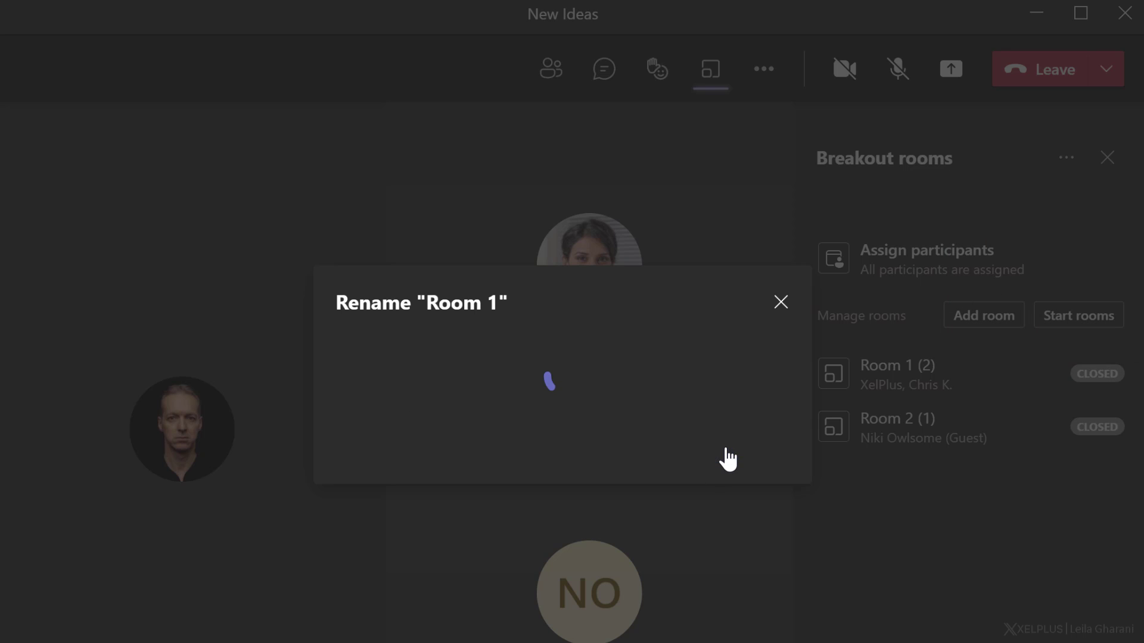
Step: Rename the breakout room Room 2 to Idea 2
click(1111, 426)
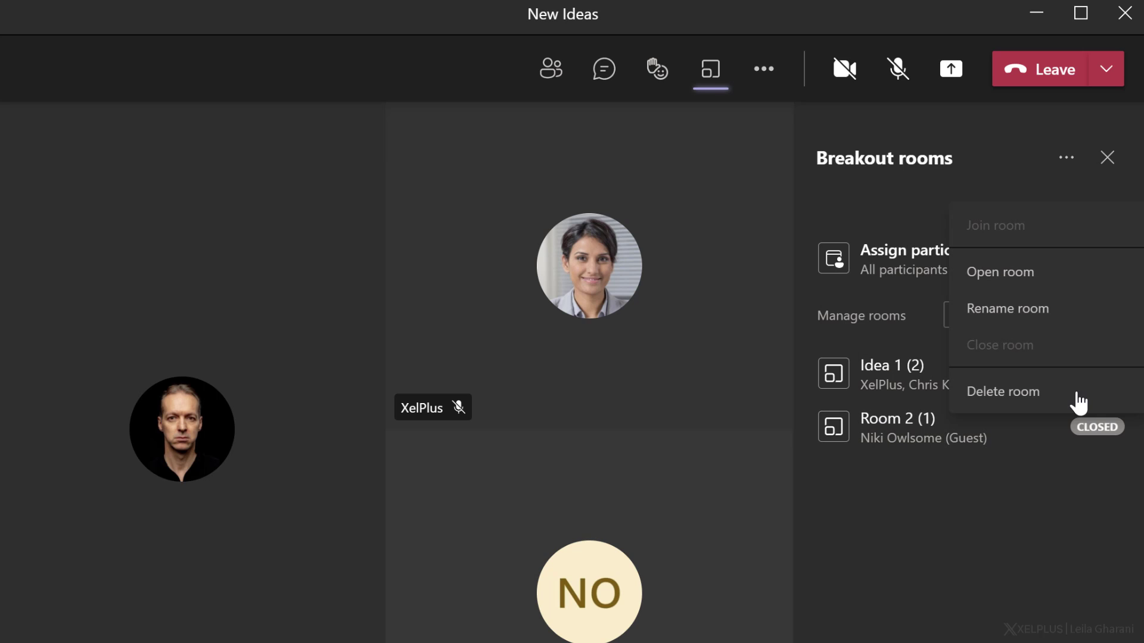
click(1033, 316)
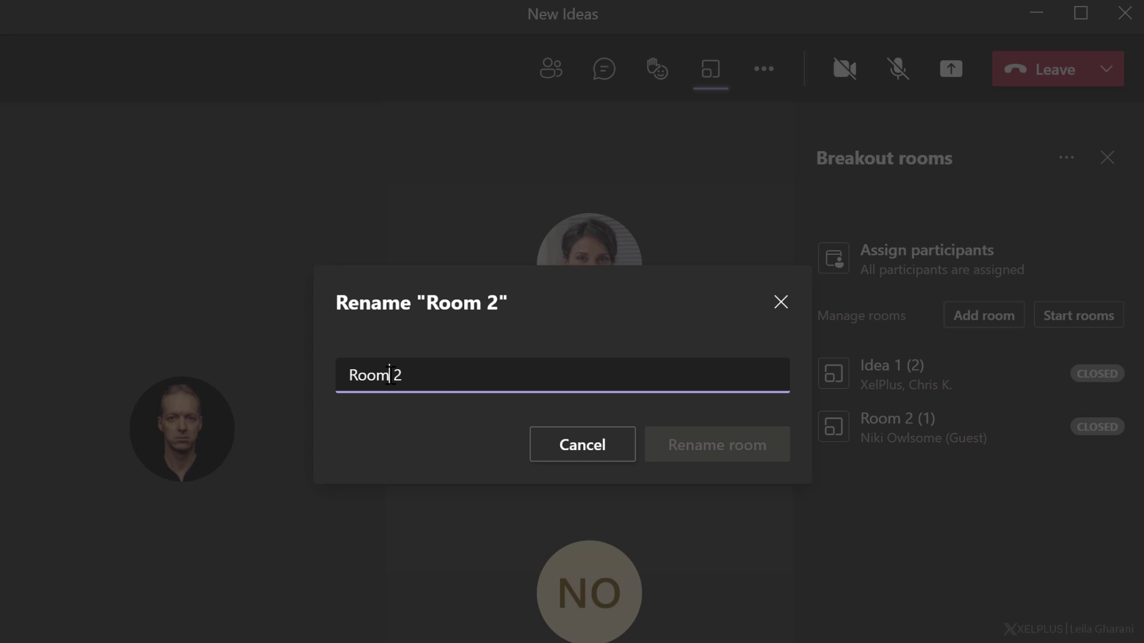
drag(389, 376, 317, 377)
text(Idea)
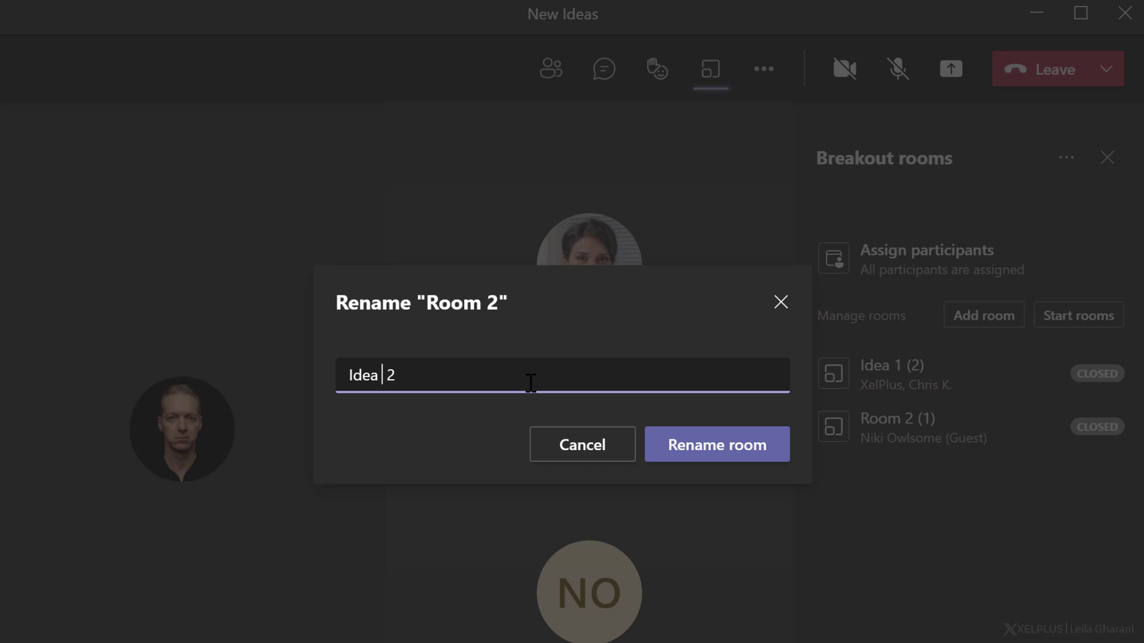
click(691, 453)
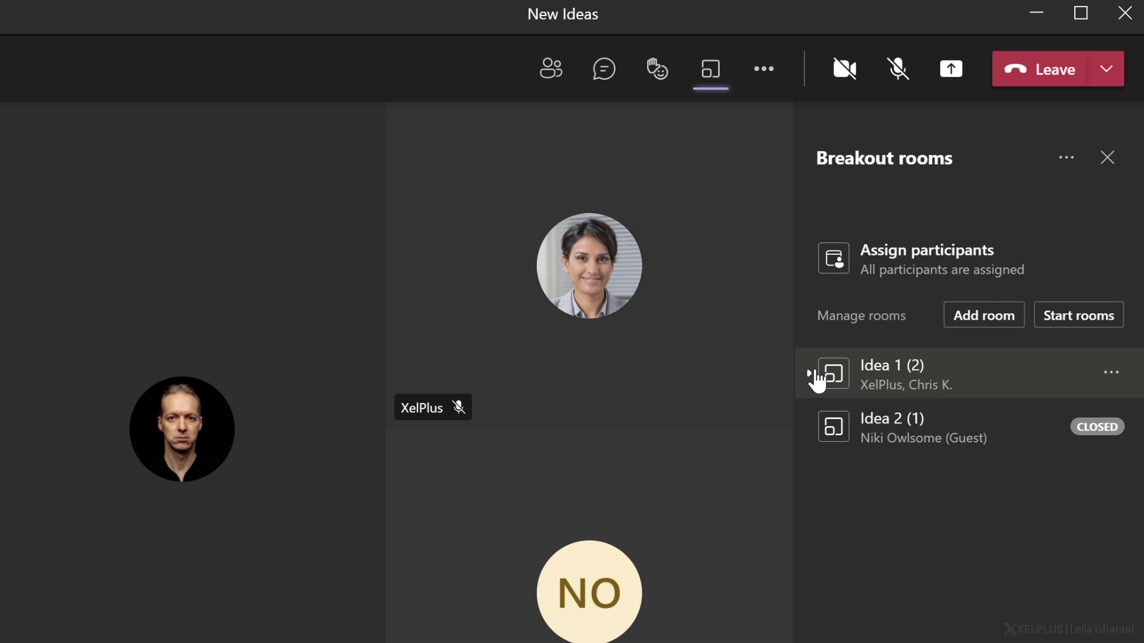
Step: Check where the second participant in the Idea 1 room can be reassigned, leaving the assignment as it is
click(817, 380)
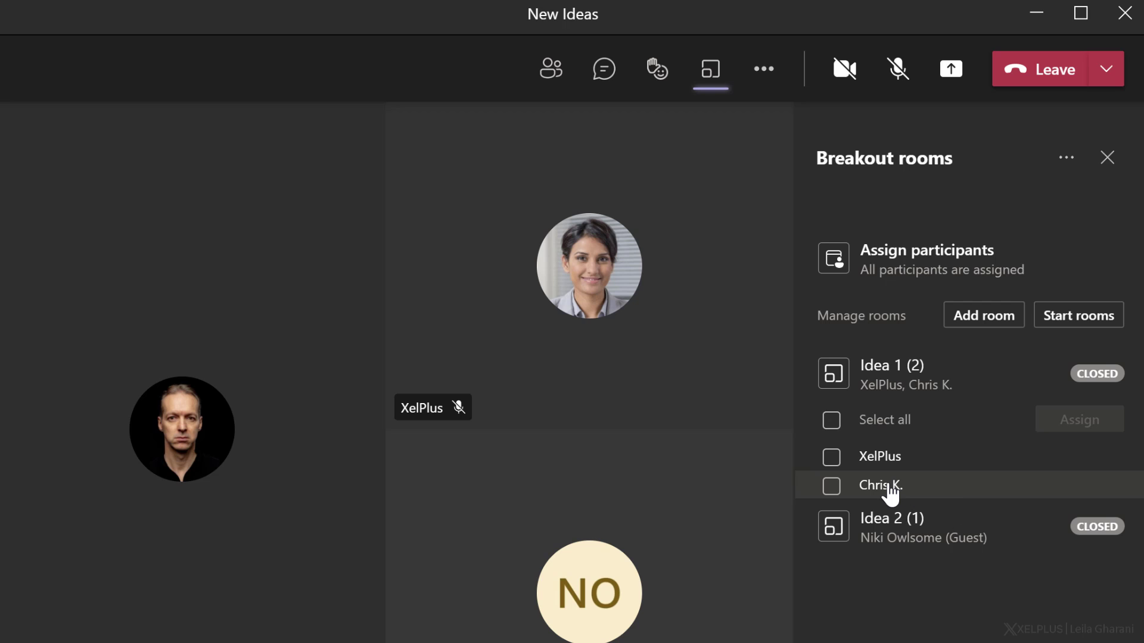
click(833, 486)
click(1060, 424)
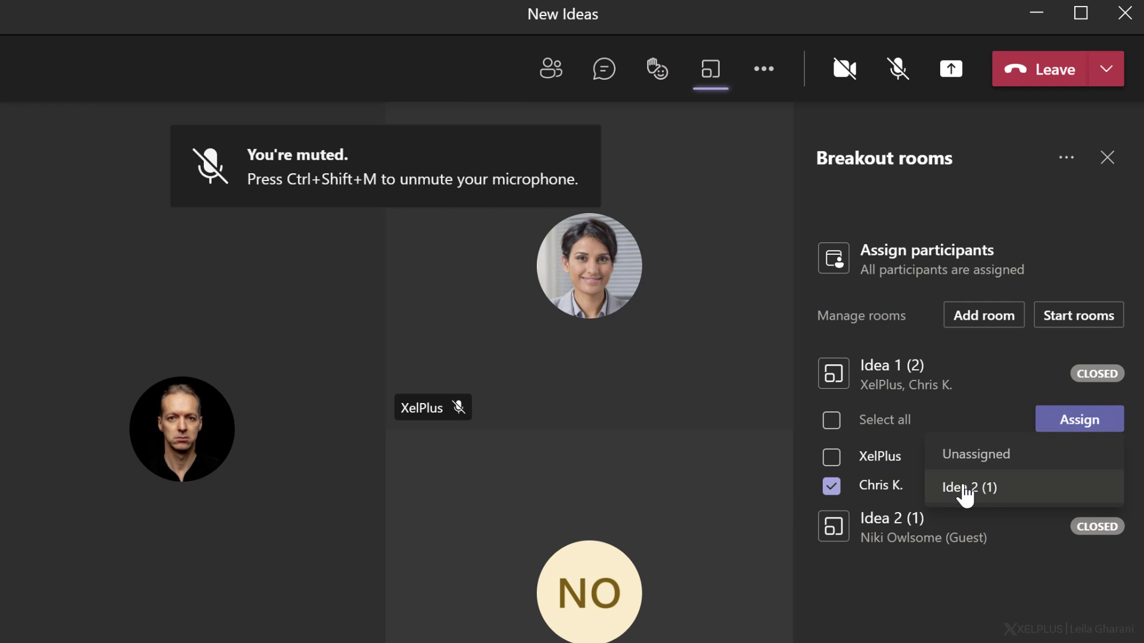
click(891, 469)
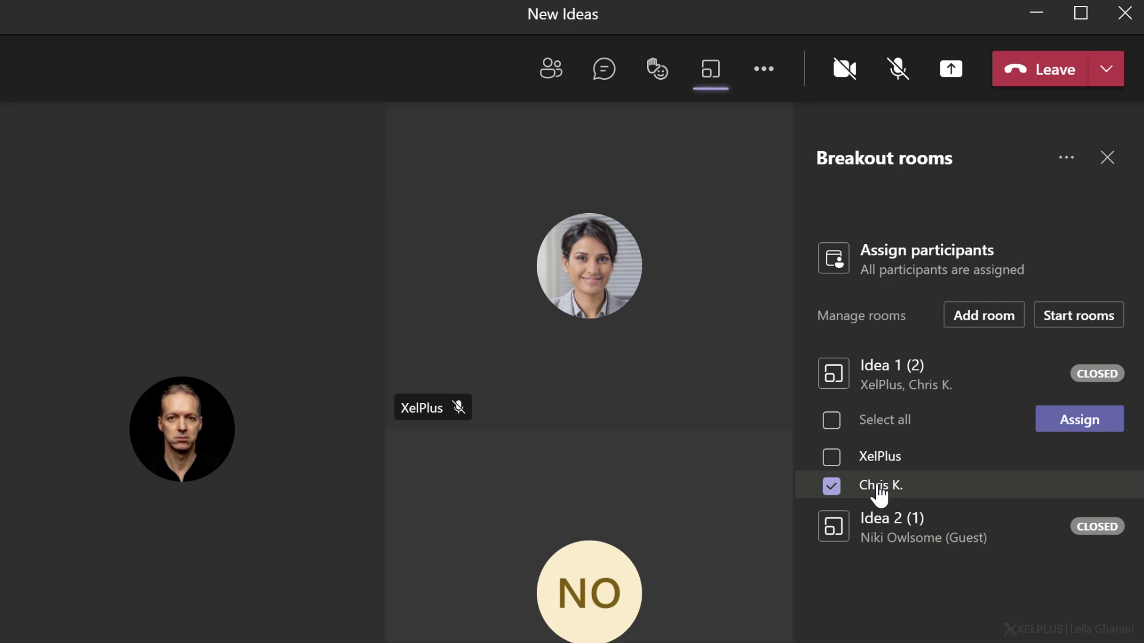
click(832, 487)
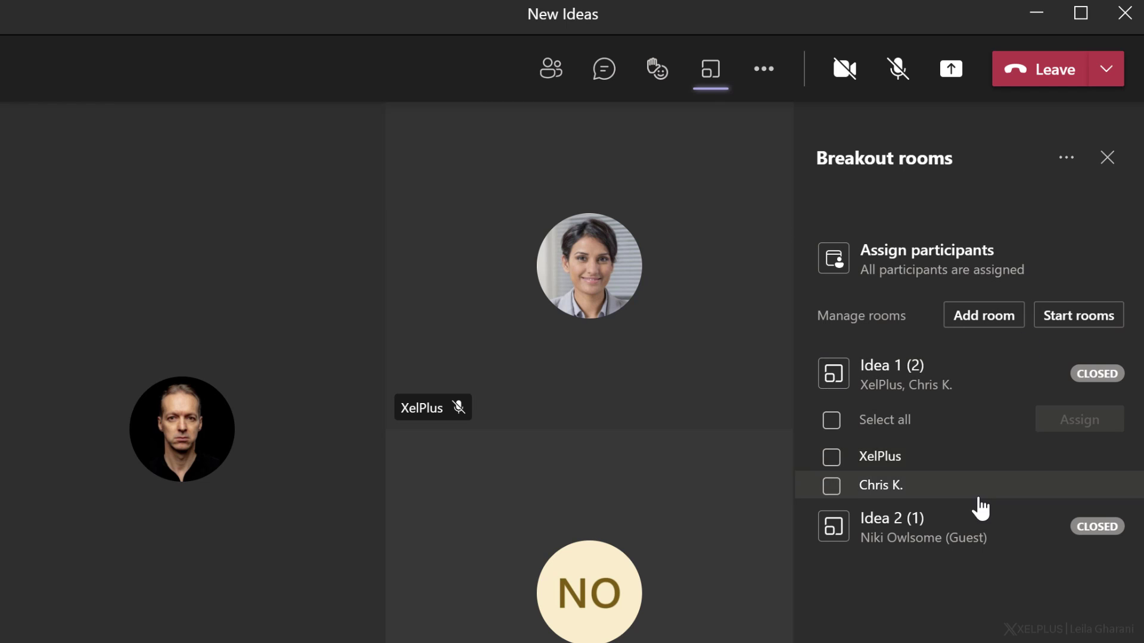
Step: Try out the breakout room settings for automatically moving participants to rooms and letting them return to the main meeting
click(1066, 158)
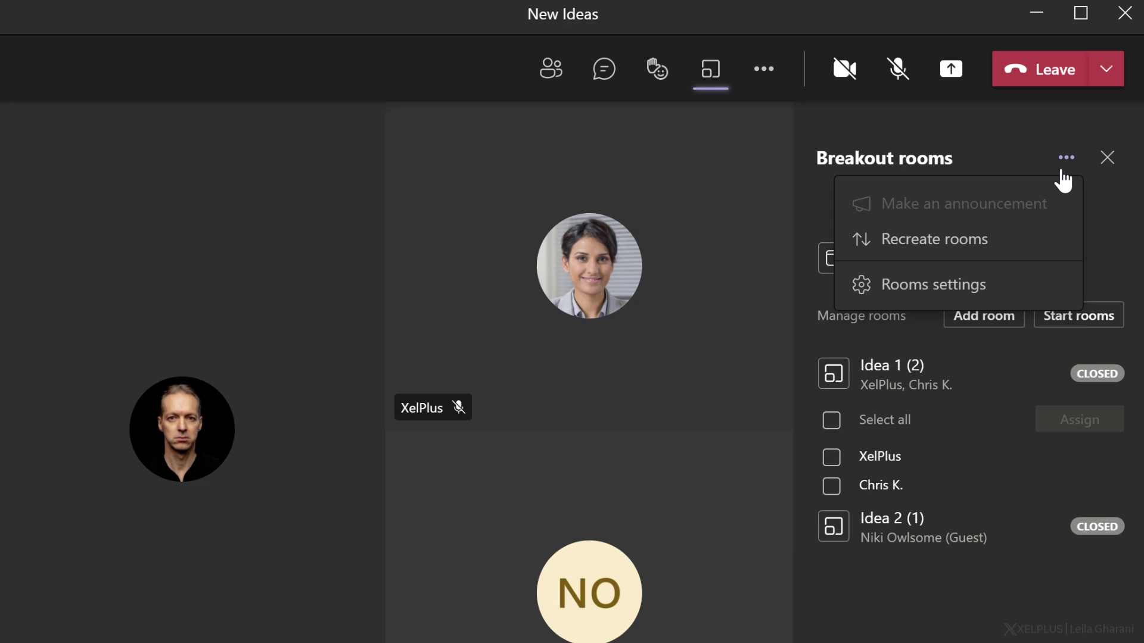
click(979, 279)
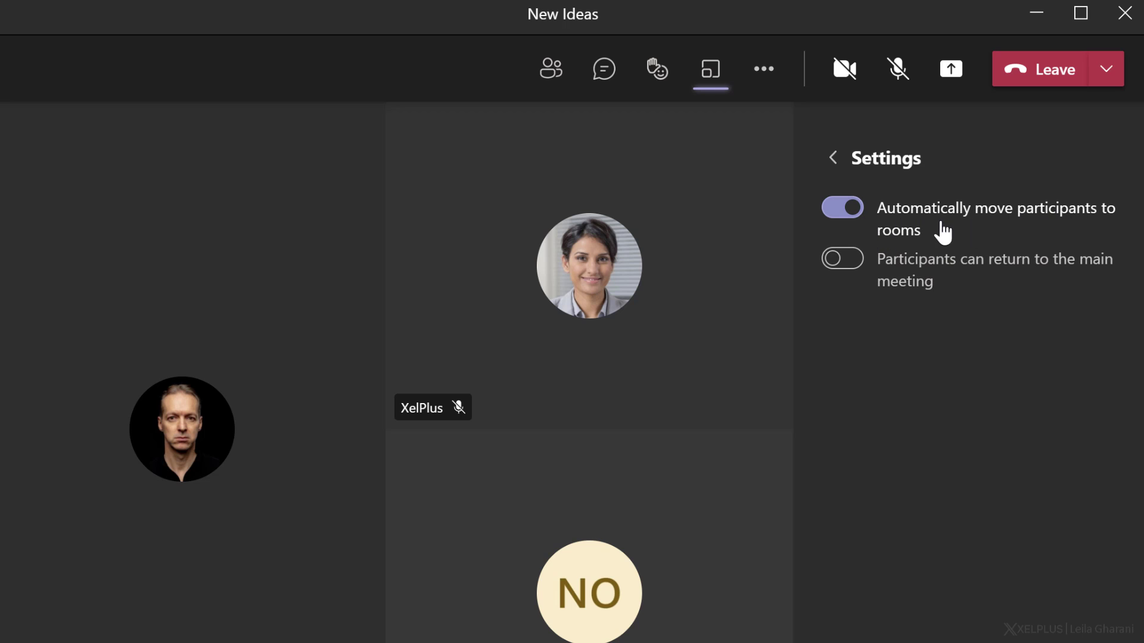
click(832, 220)
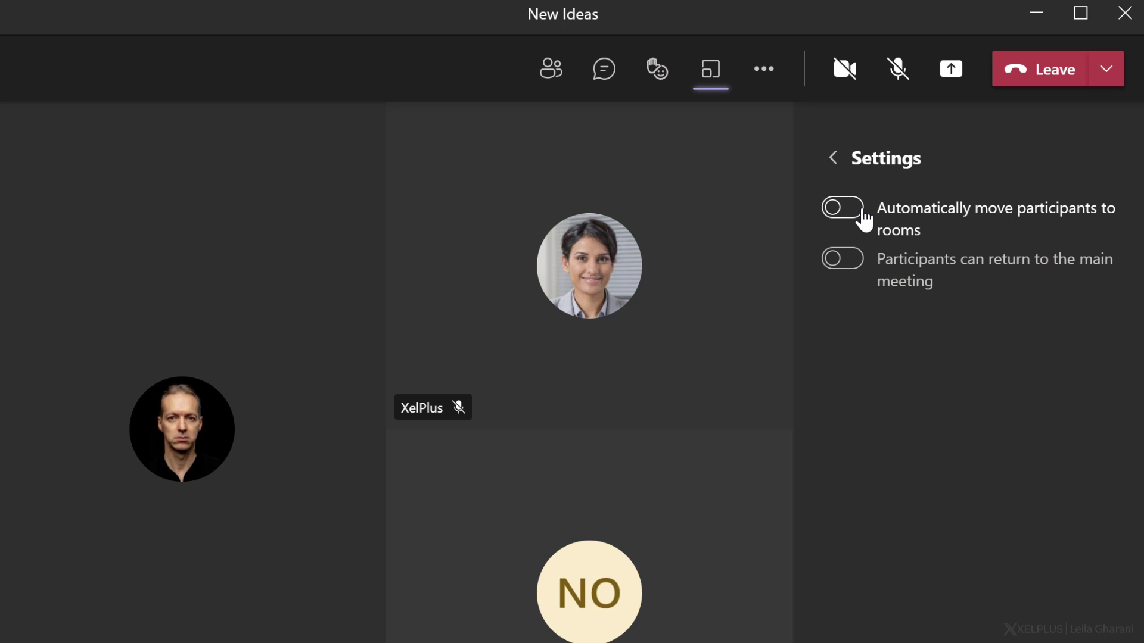
click(855, 214)
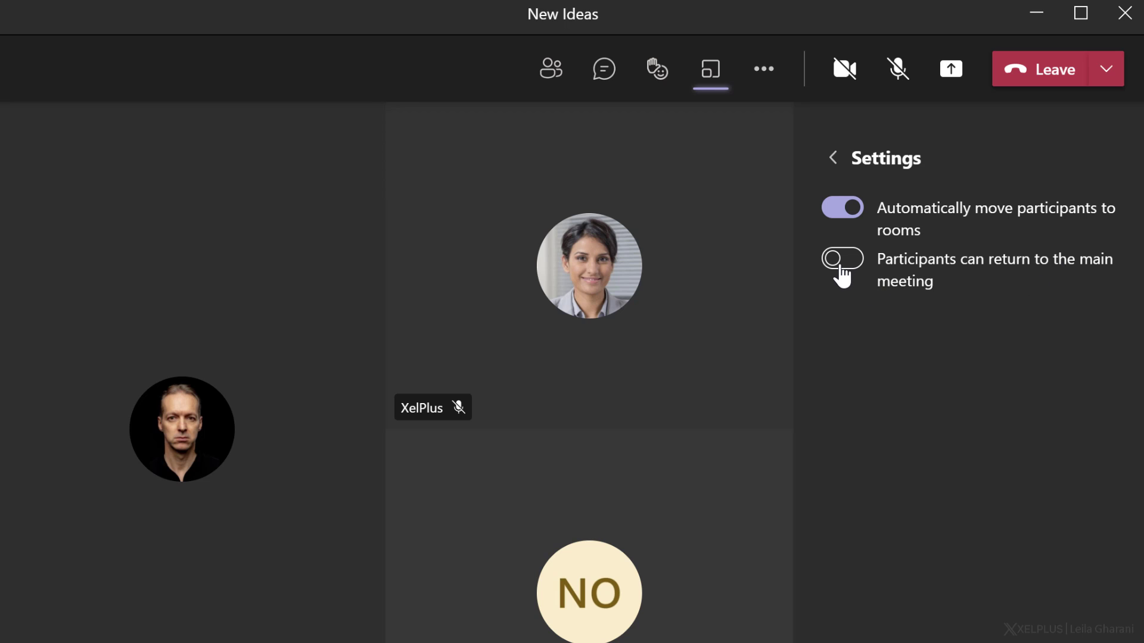
click(848, 262)
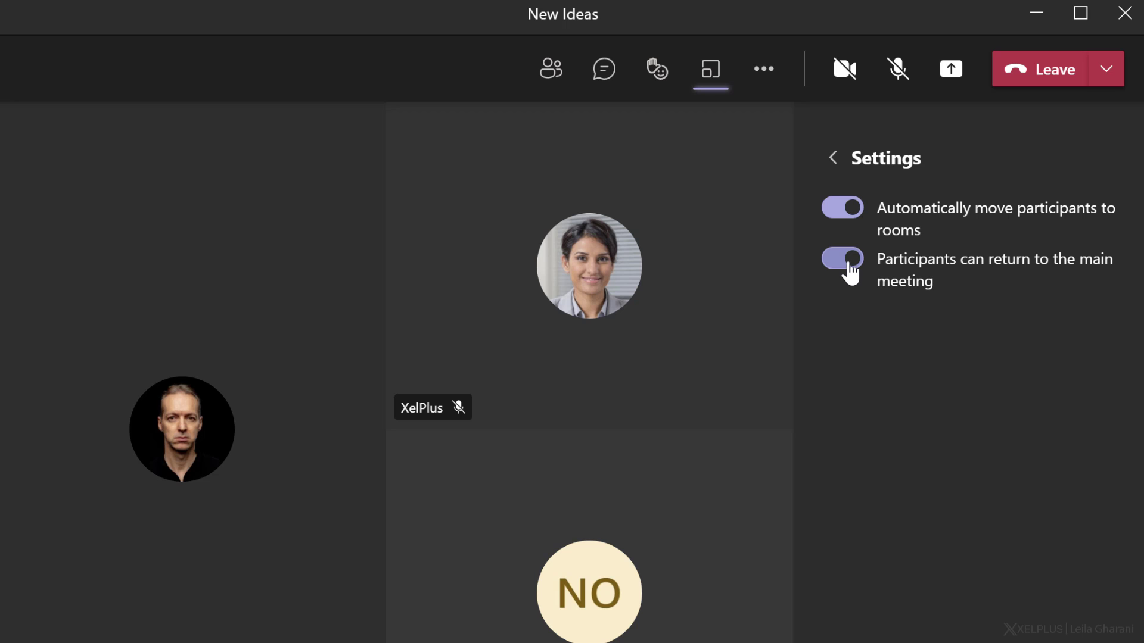
click(836, 267)
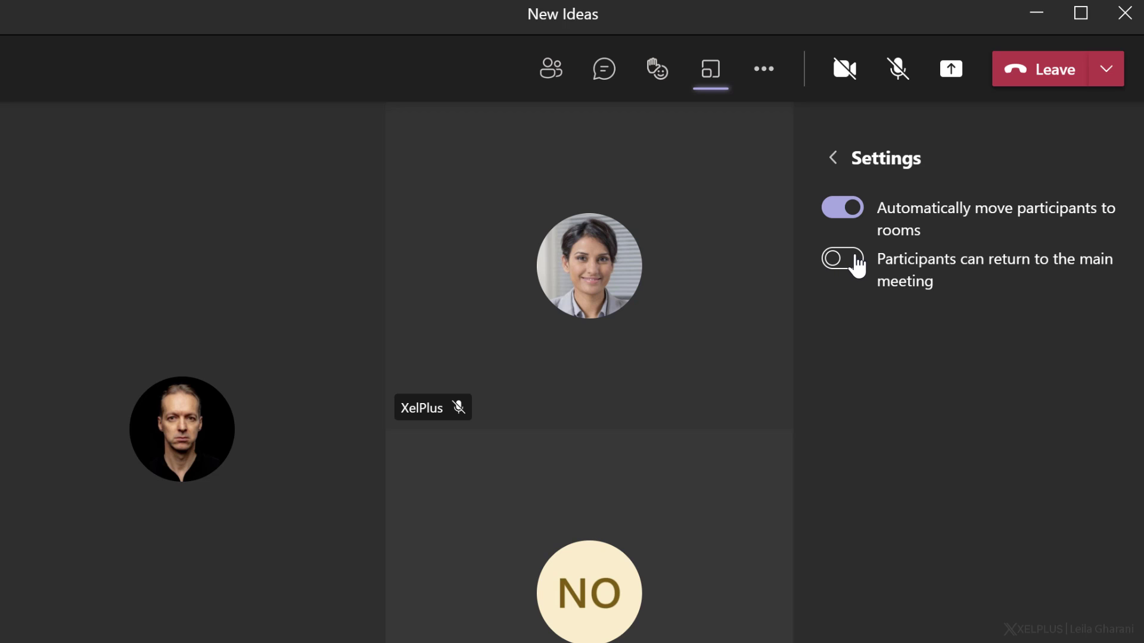
Step: Review the meeting options for lobby bypass, presenters, attendee unmuting and chat, and close them
click(771, 85)
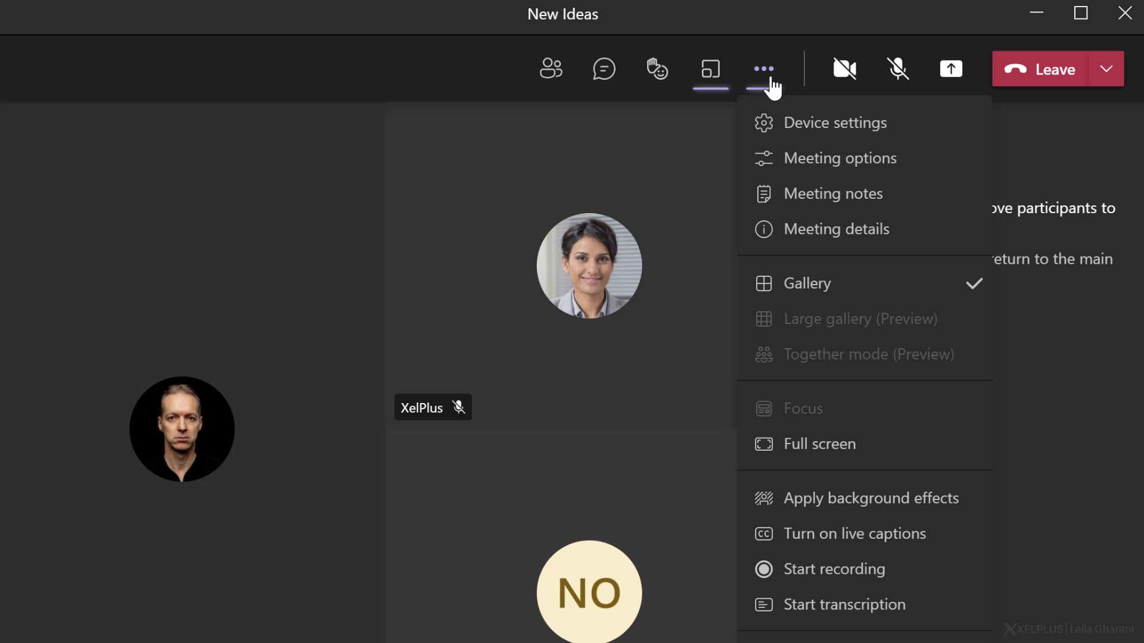
click(823, 168)
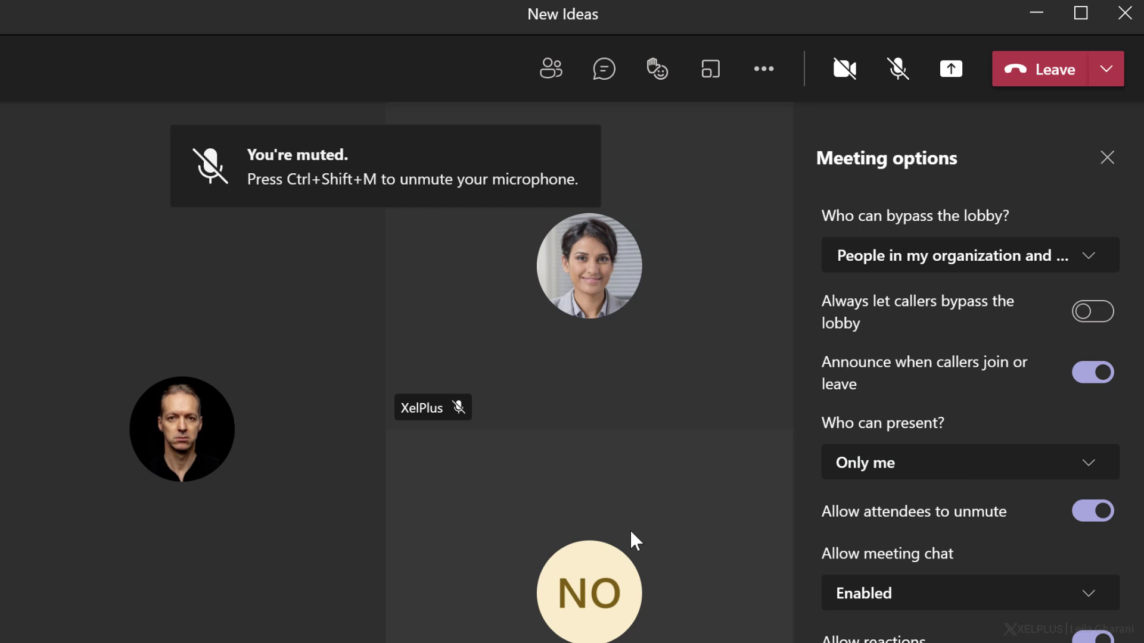
mouse_move(554, 412)
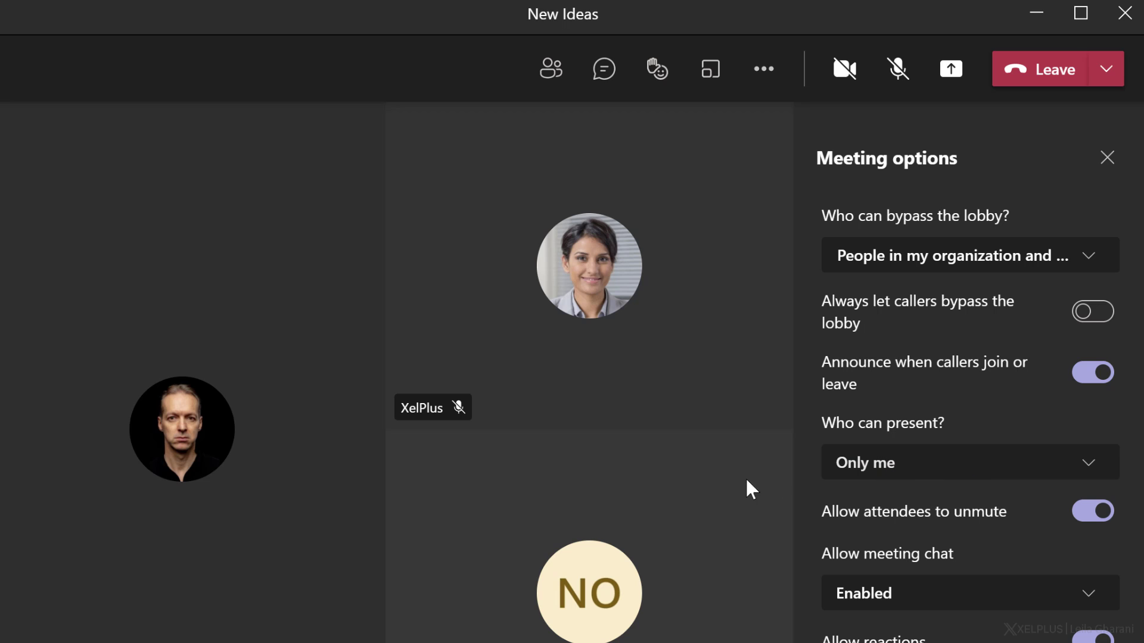
mouse_move(579, 379)
click(1107, 157)
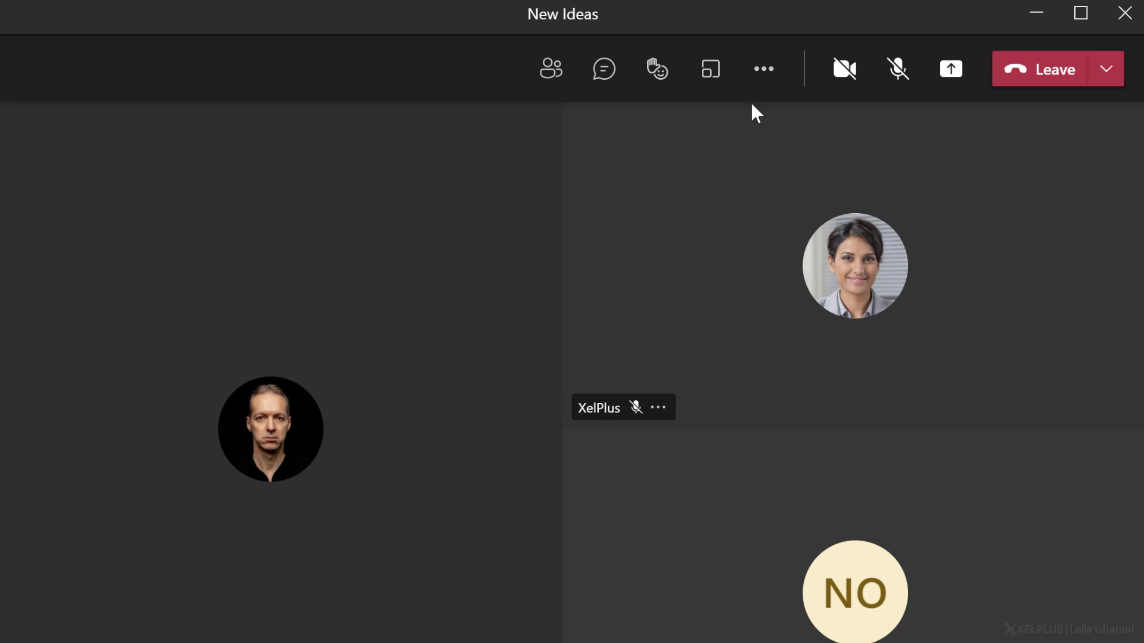
Step: Start the breakout rooms and dismiss the muted-speakers notice in the Idea 1 room
click(720, 75)
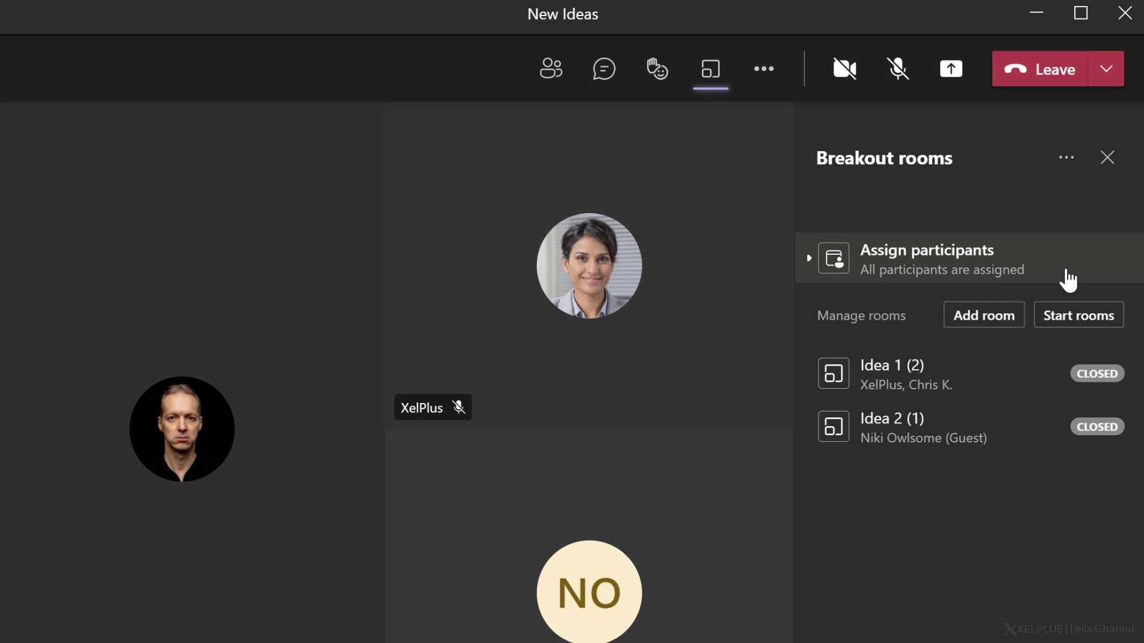
click(1087, 320)
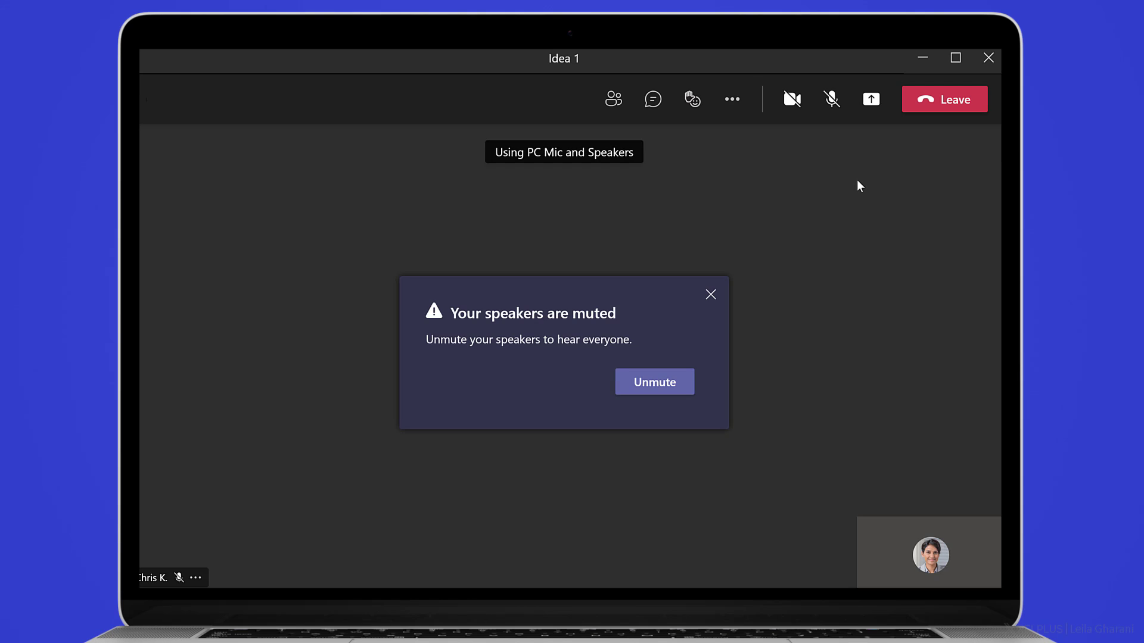
click(710, 294)
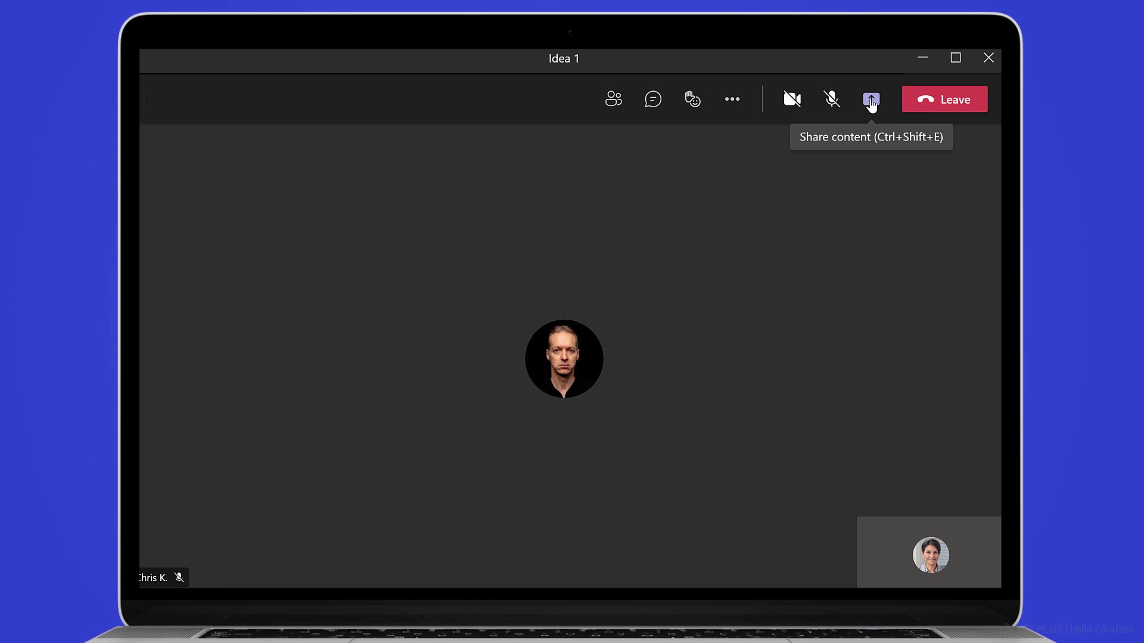
Step: Look over the additional meeting actions available inside the Idea 1 breakout room
click(734, 111)
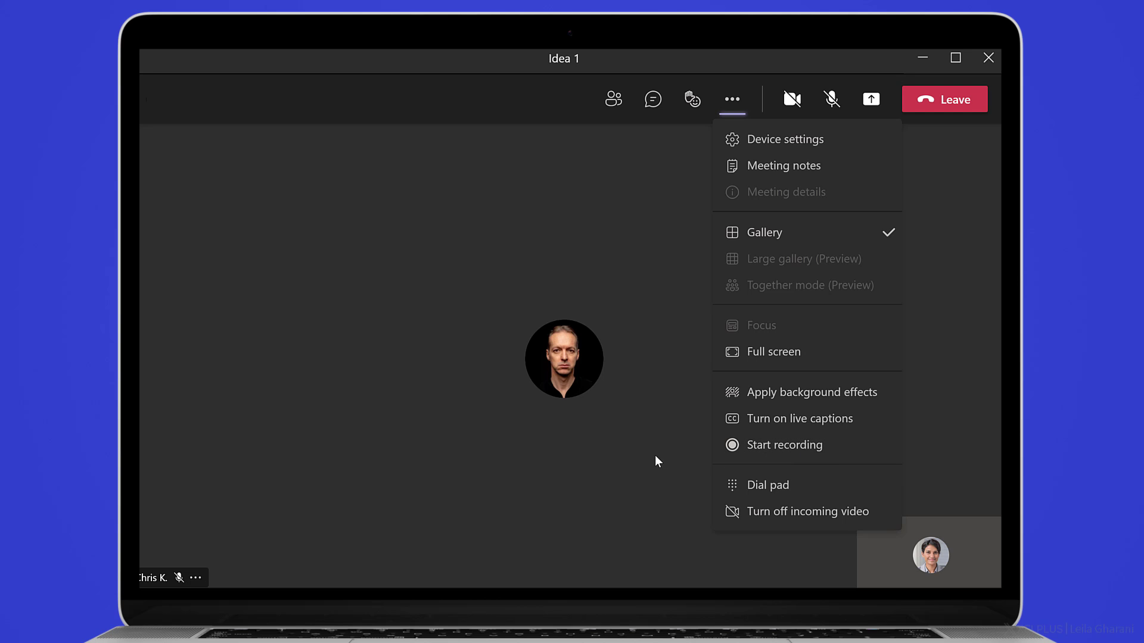
click(638, 453)
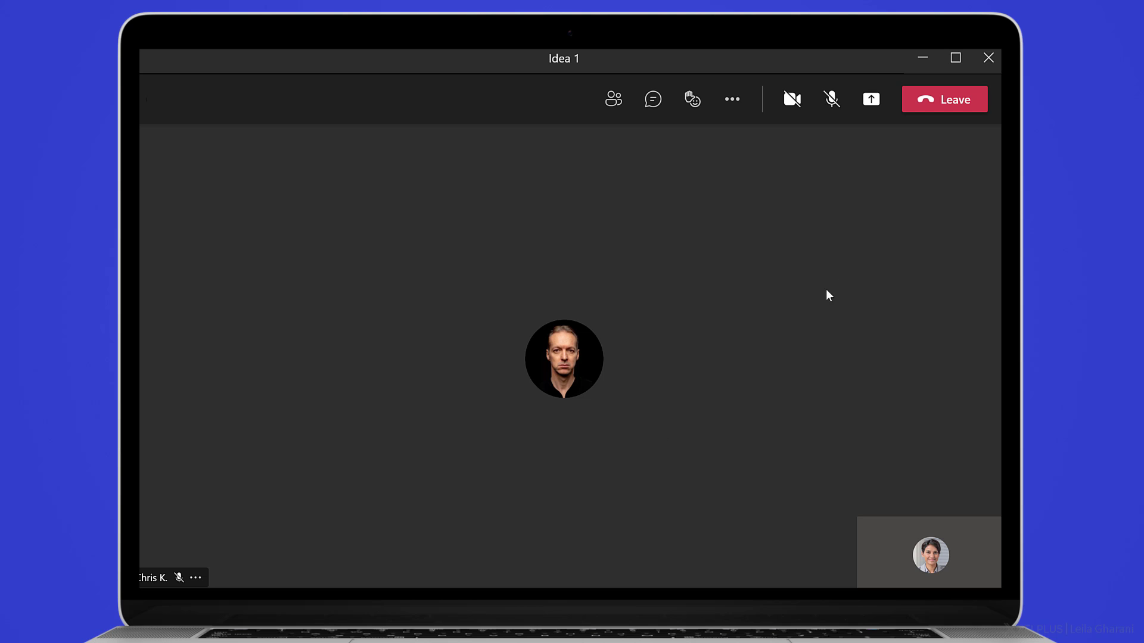
Step: Share Curtain Test.pptx from OneDrive in the Idea 1 room and advance the presentation to slide 2
click(870, 107)
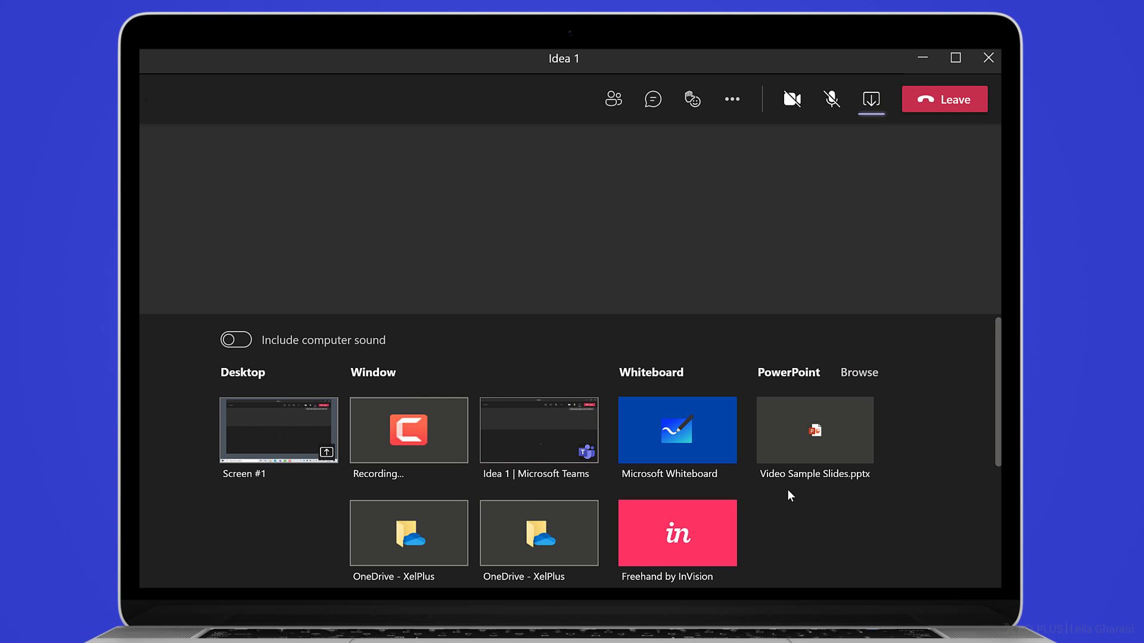
click(859, 374)
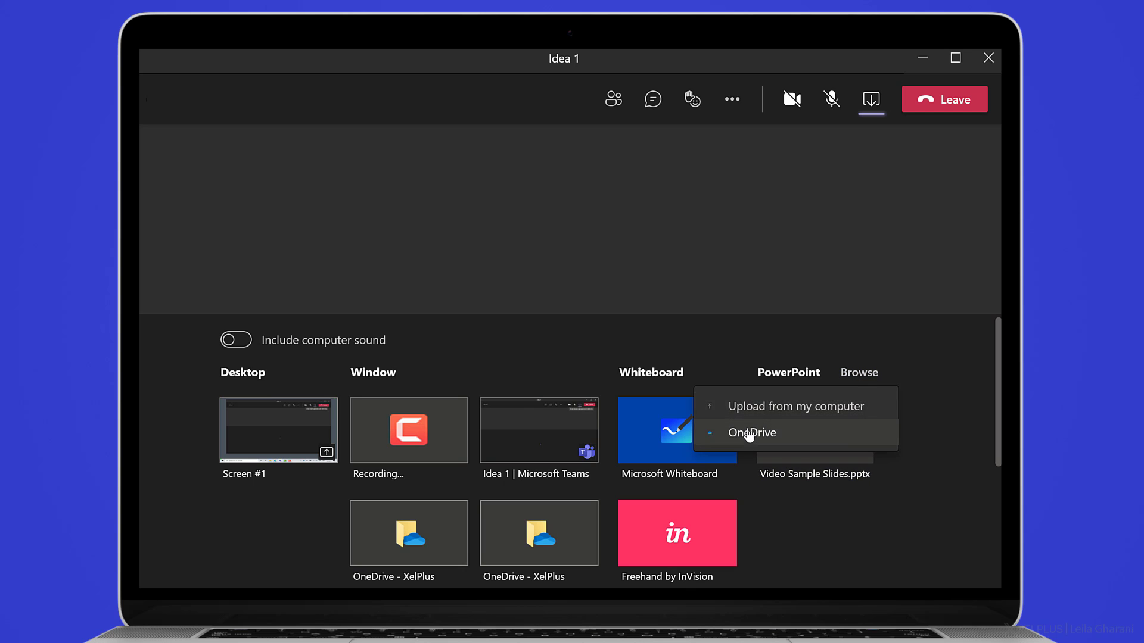
click(747, 434)
click(323, 256)
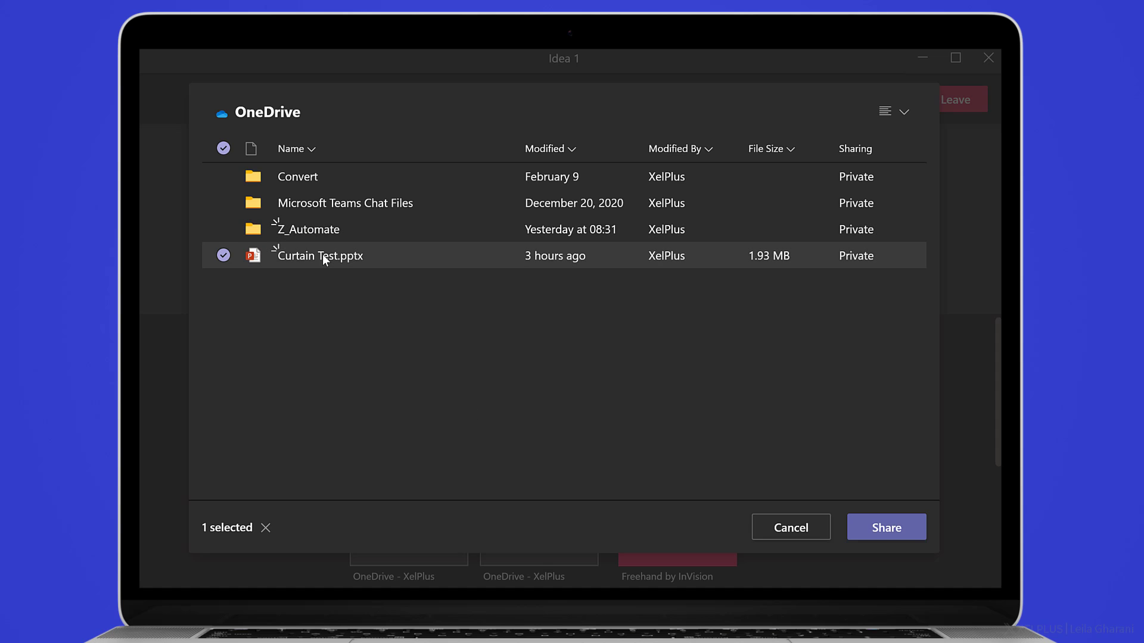
click(878, 537)
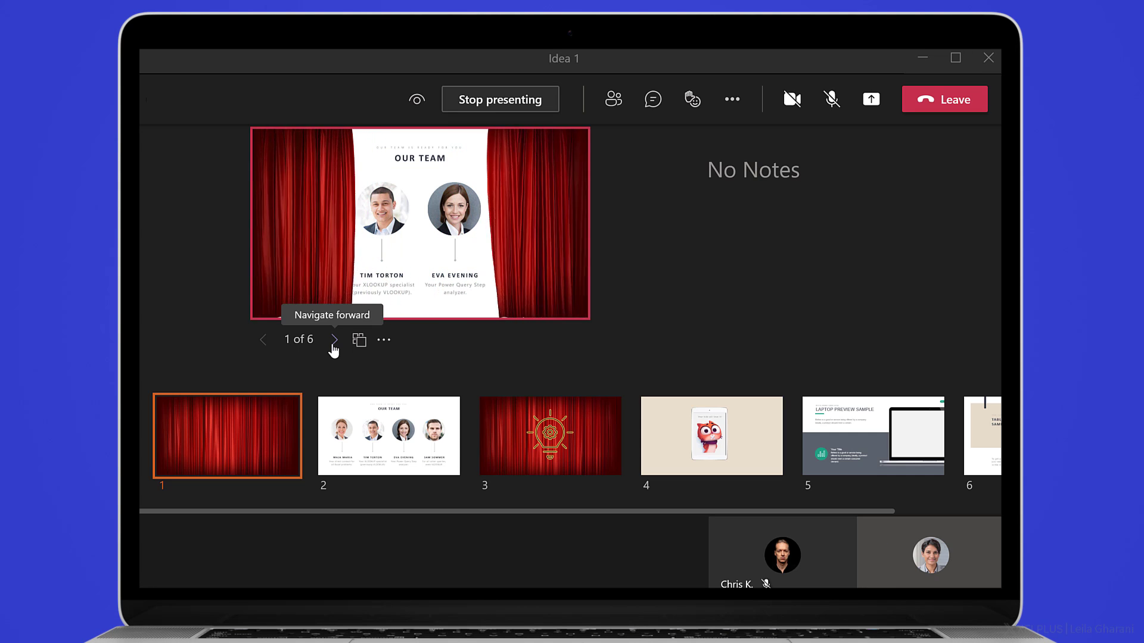
click(333, 349)
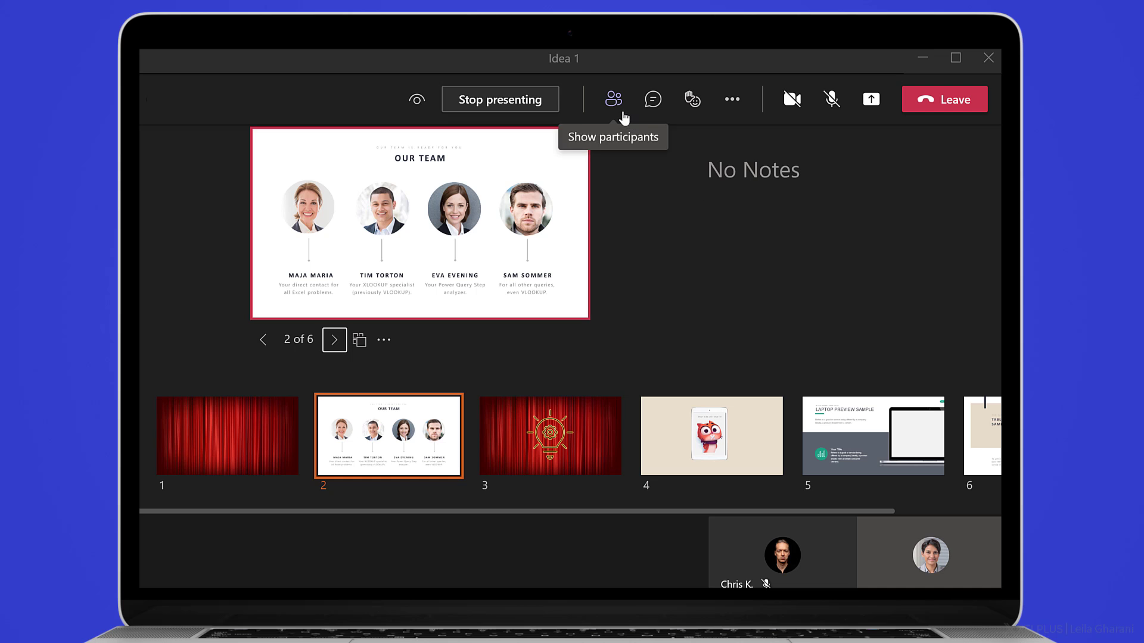
Step: Send the message "Hi there" in the Idea 1 room's meeting chat
click(654, 113)
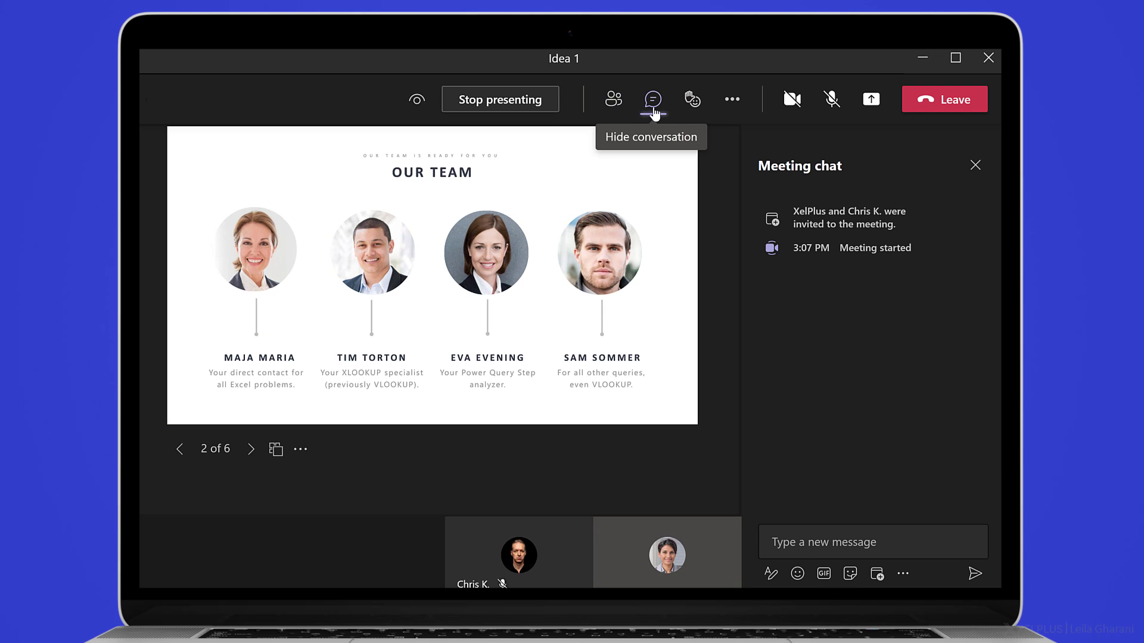
text(Hi there)
key(Return)
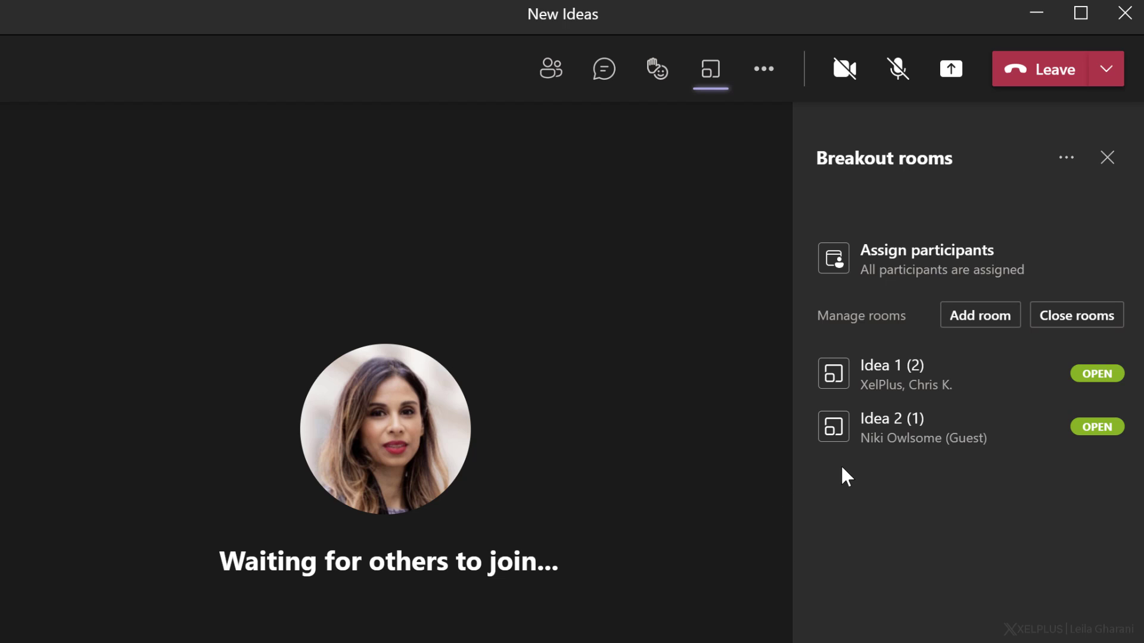
Step: Expand the Idea 2 room's participants and join that breakout room from the main meeting
click(809, 430)
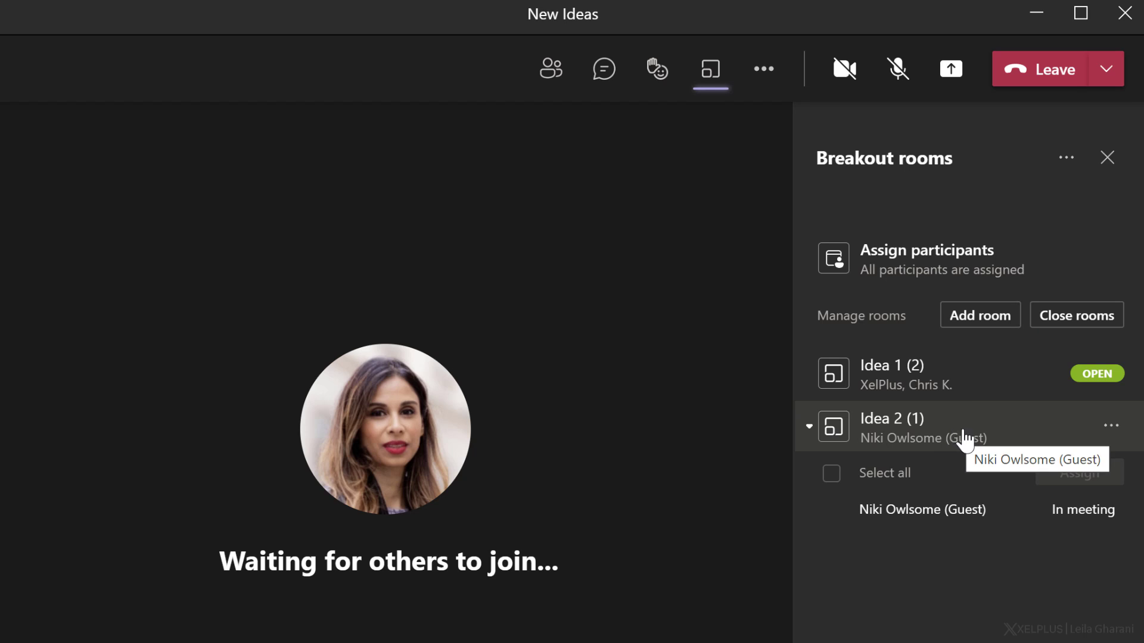
click(1110, 427)
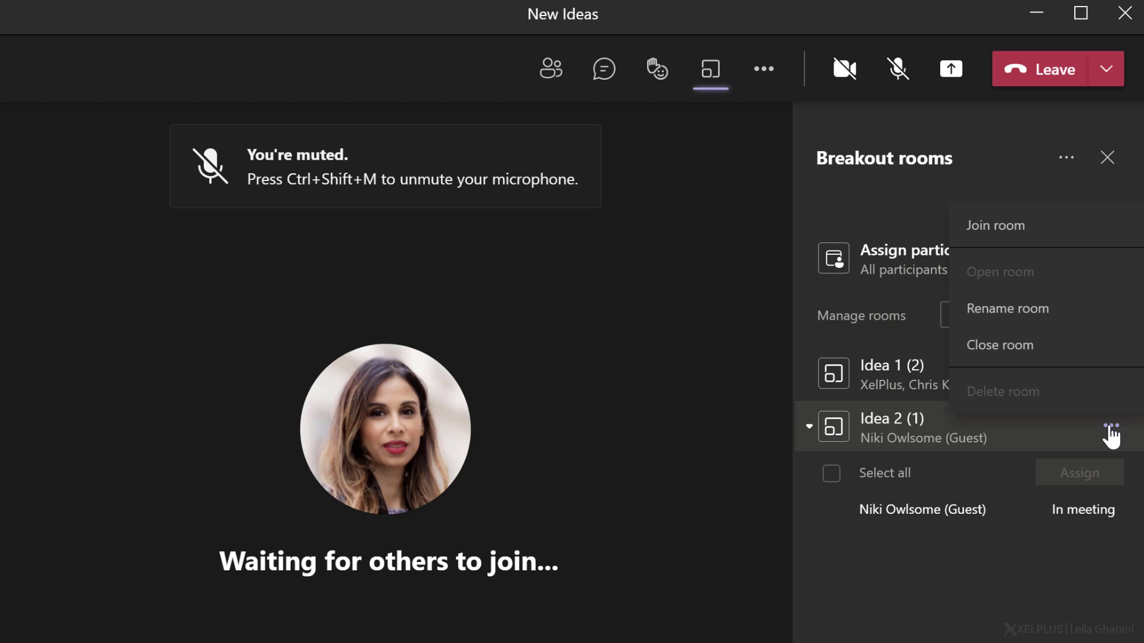
click(999, 233)
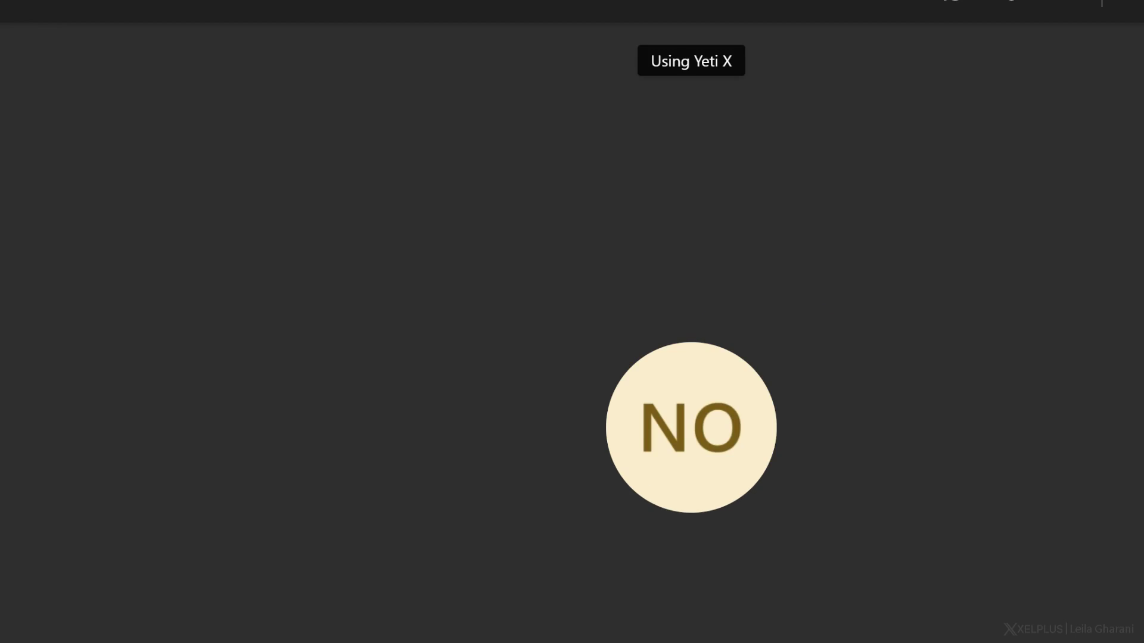
drag(560, 52, 578, 33)
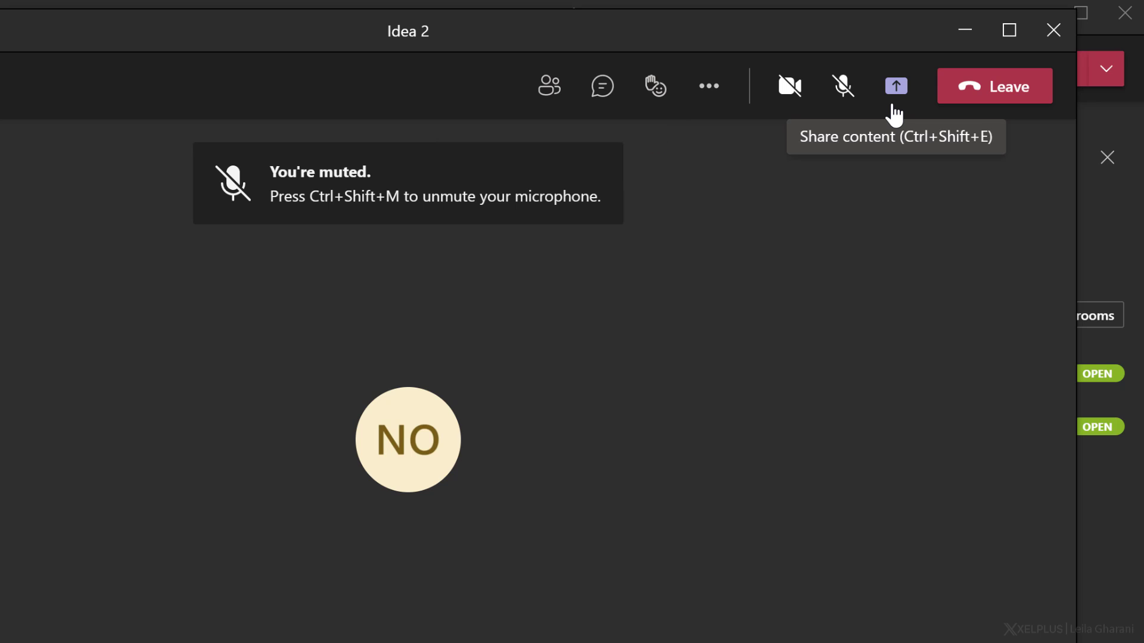
Step: Leave the Idea 2 room and resume the main New Ideas meeting
click(960, 101)
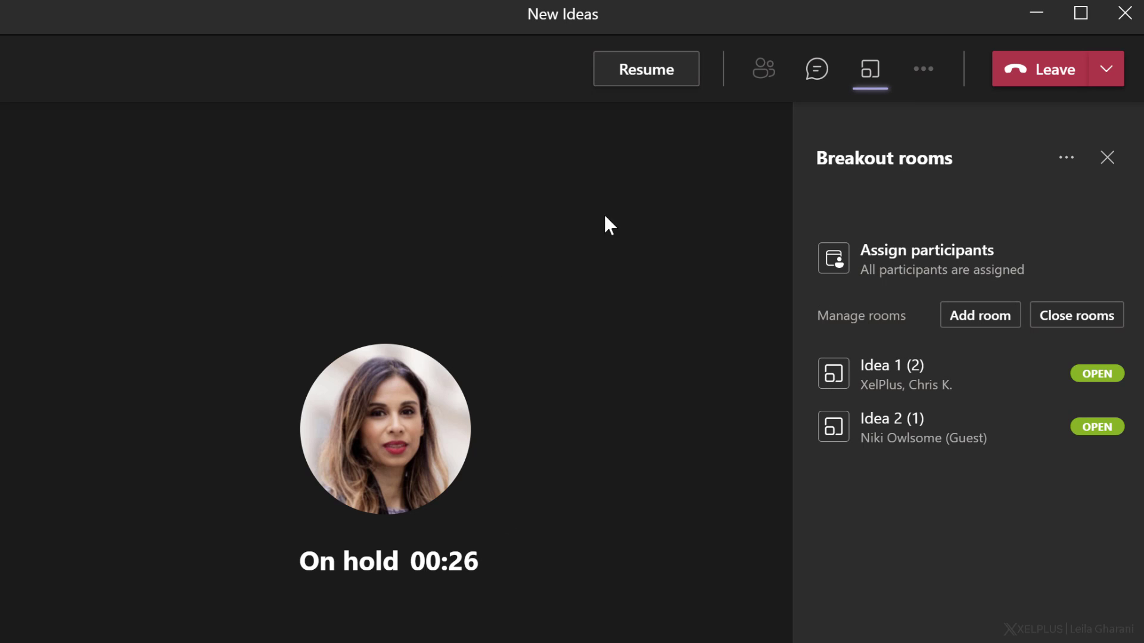
click(636, 81)
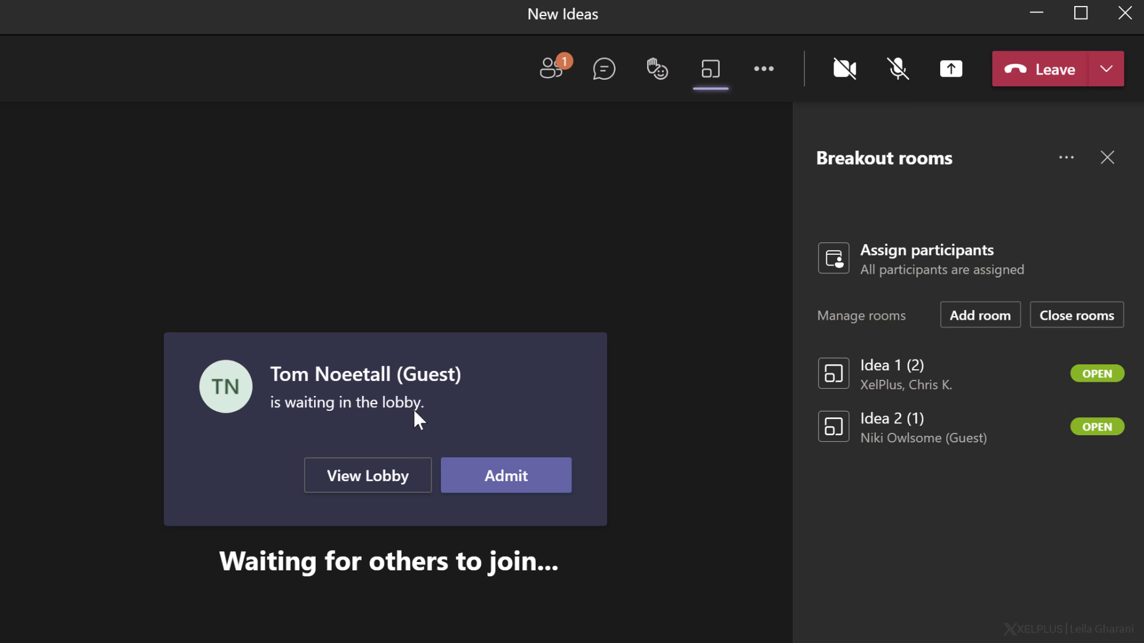
Step: Admit the guest waiting in the lobby and assign them to the Idea 2 room
click(473, 480)
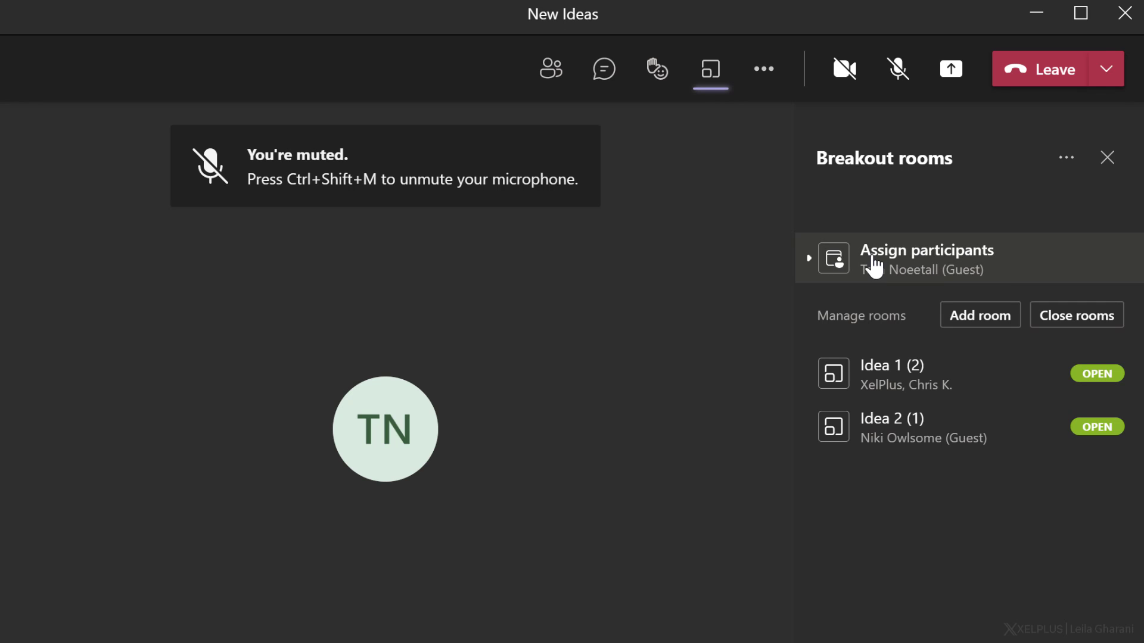
click(808, 260)
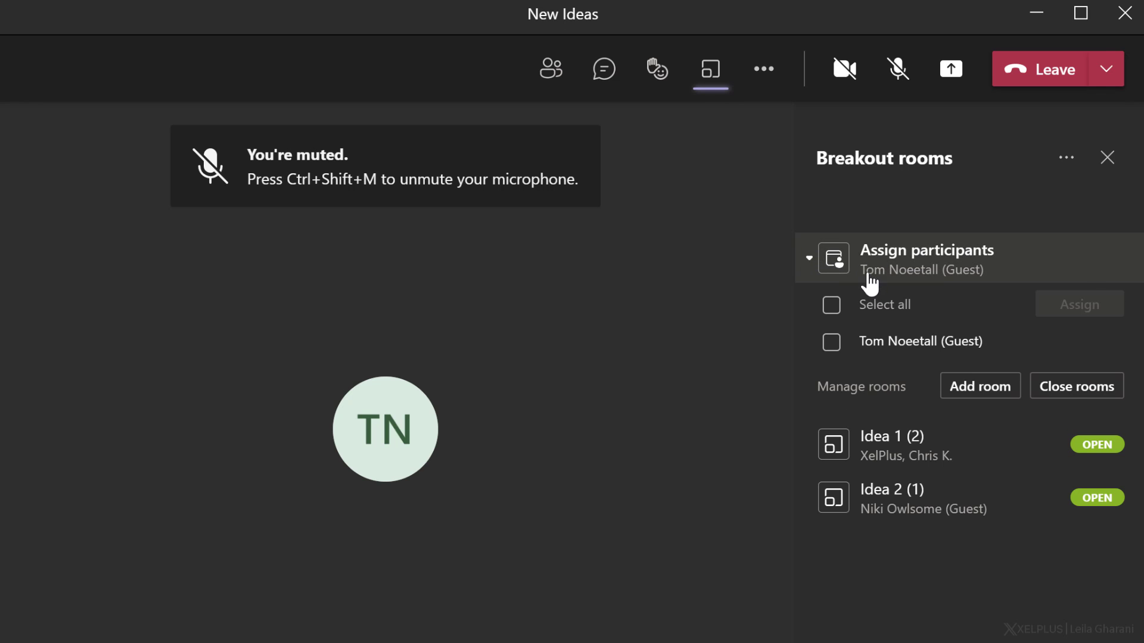
click(832, 343)
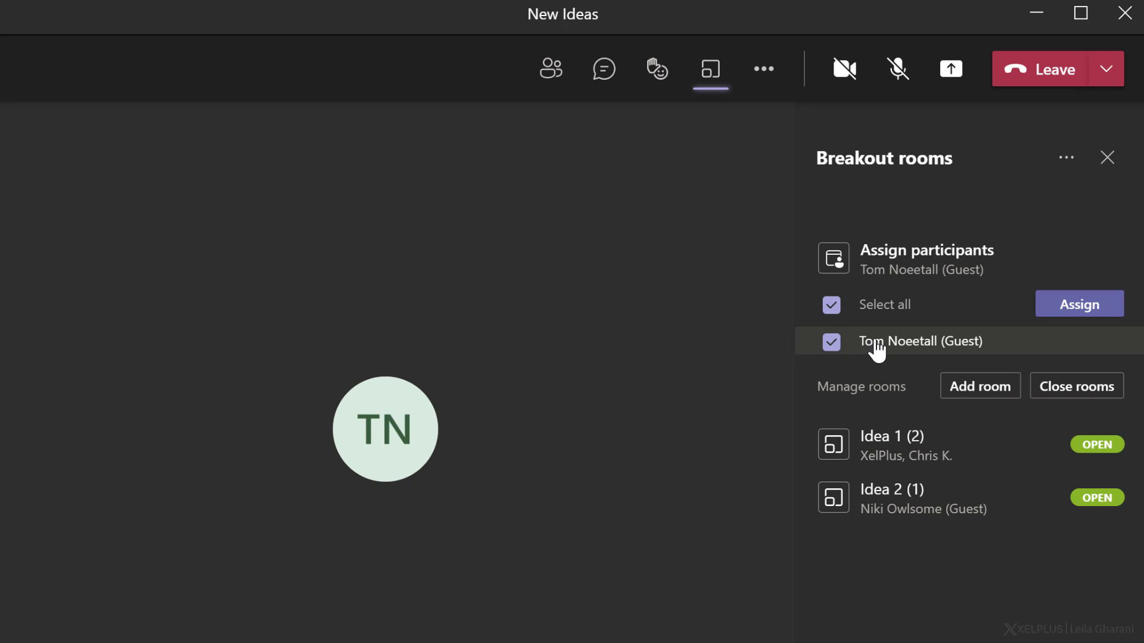
click(1067, 306)
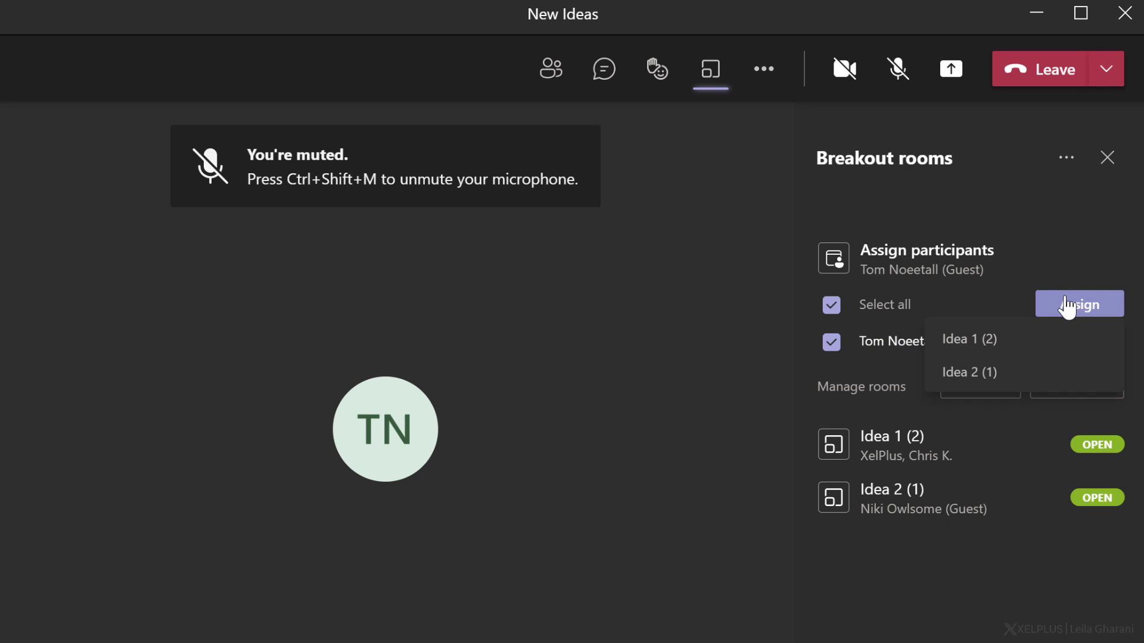
click(973, 373)
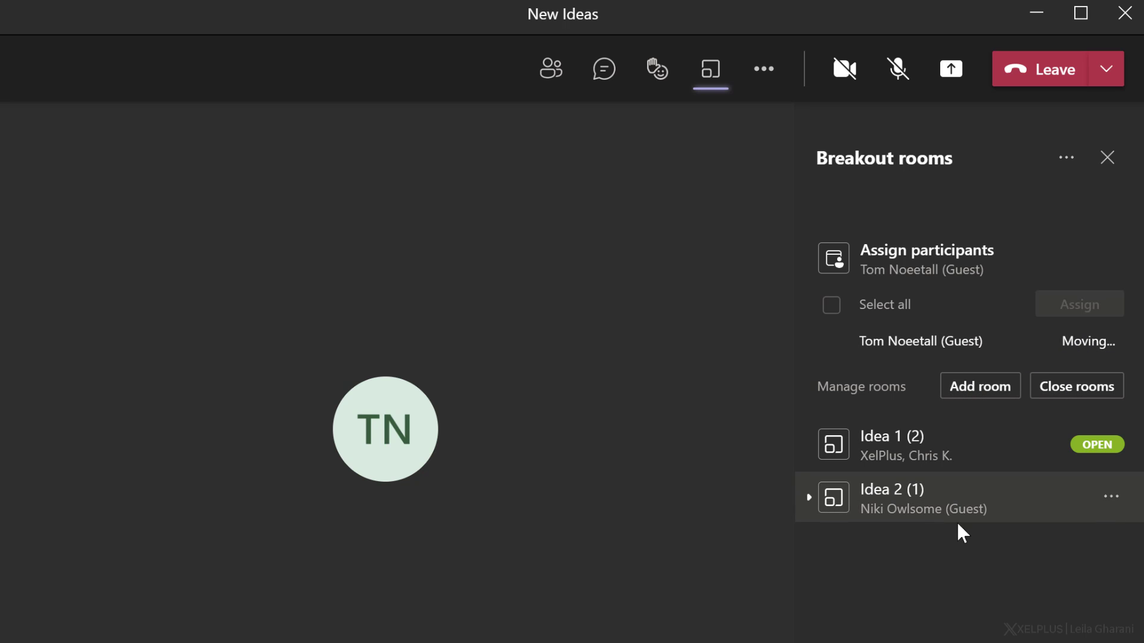
Step: Expand the Idea 2 room's participants and close only that room
click(810, 498)
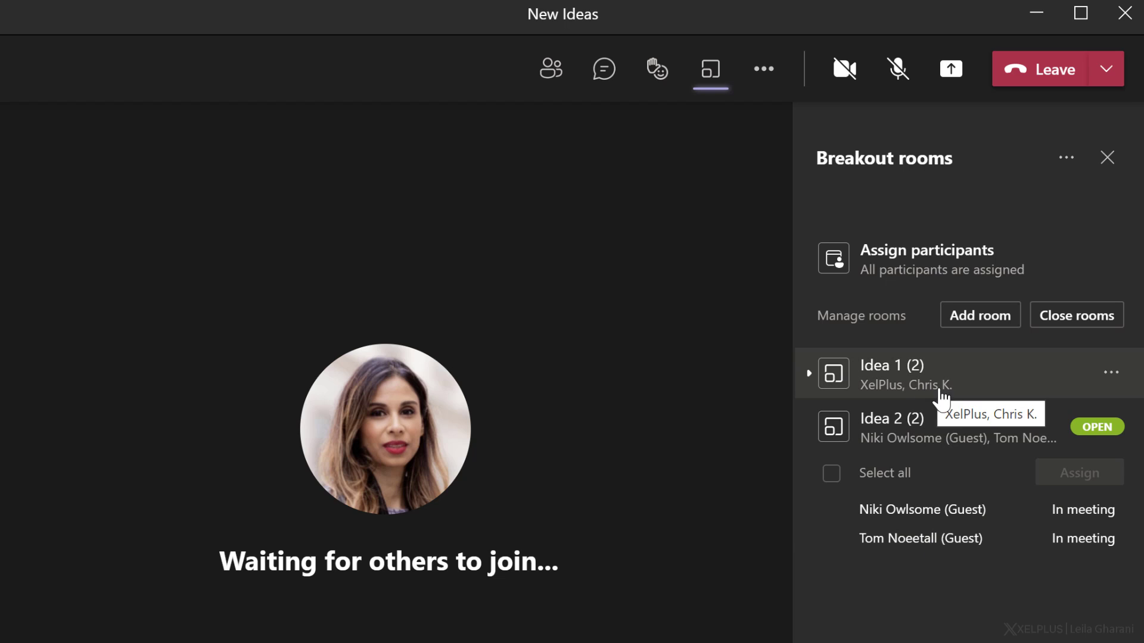
mouse_move(1109, 435)
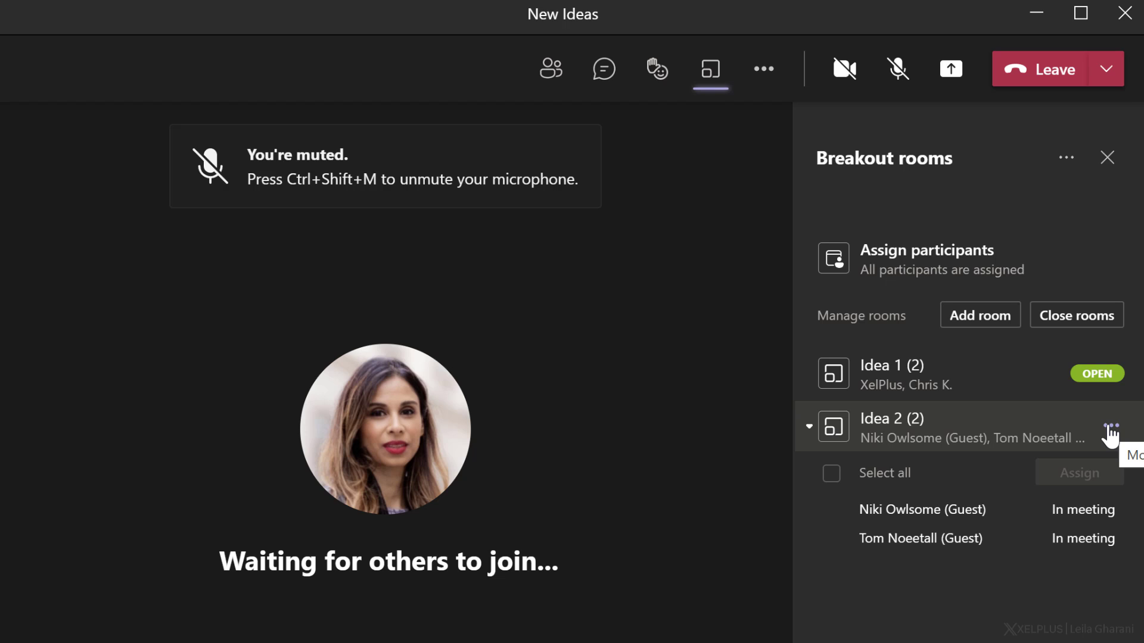
click(1110, 435)
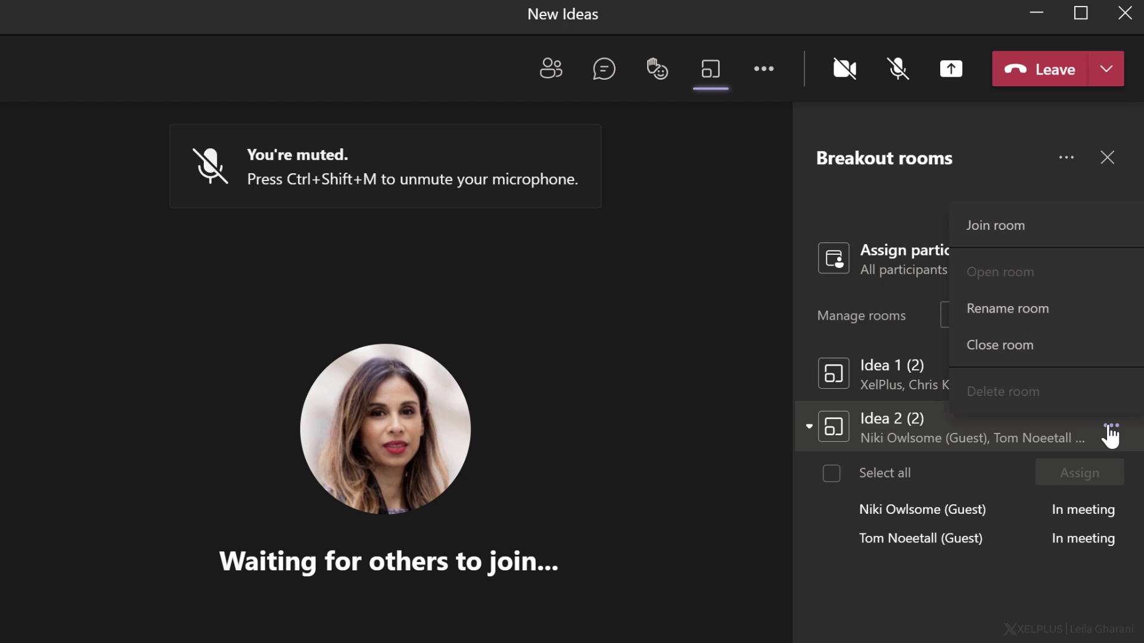
click(1023, 350)
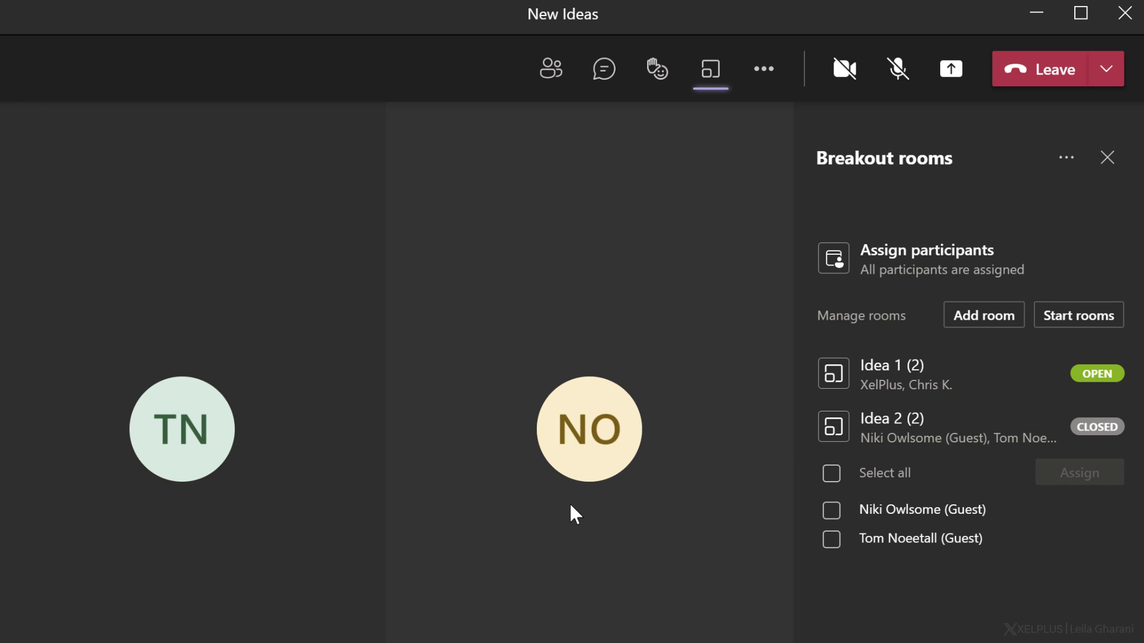
click(831, 511)
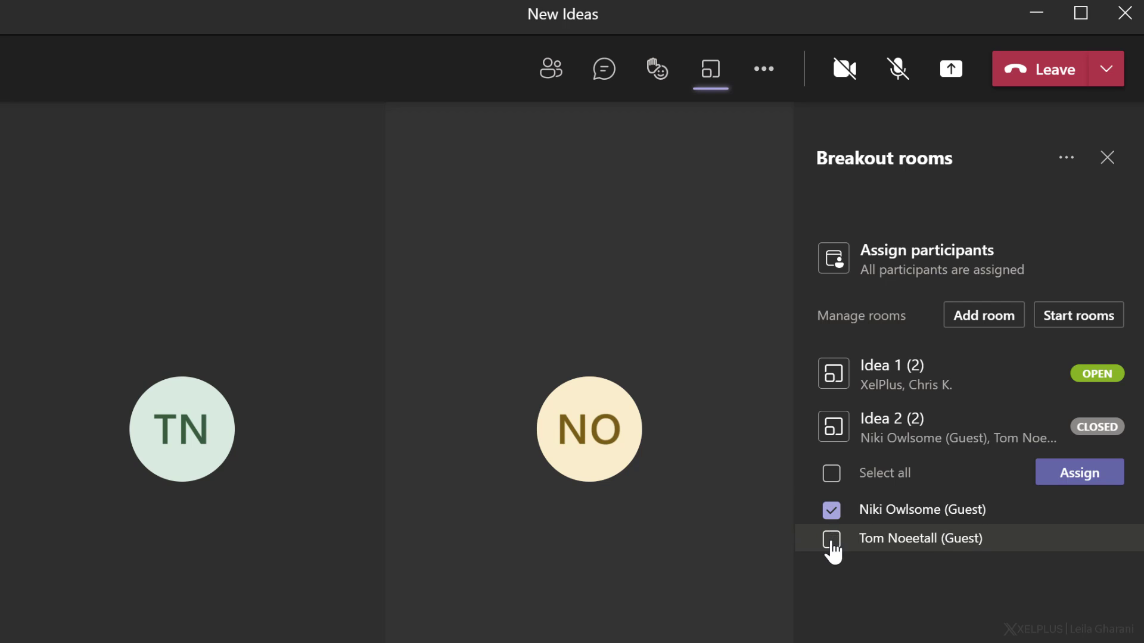
click(831, 539)
click(1052, 477)
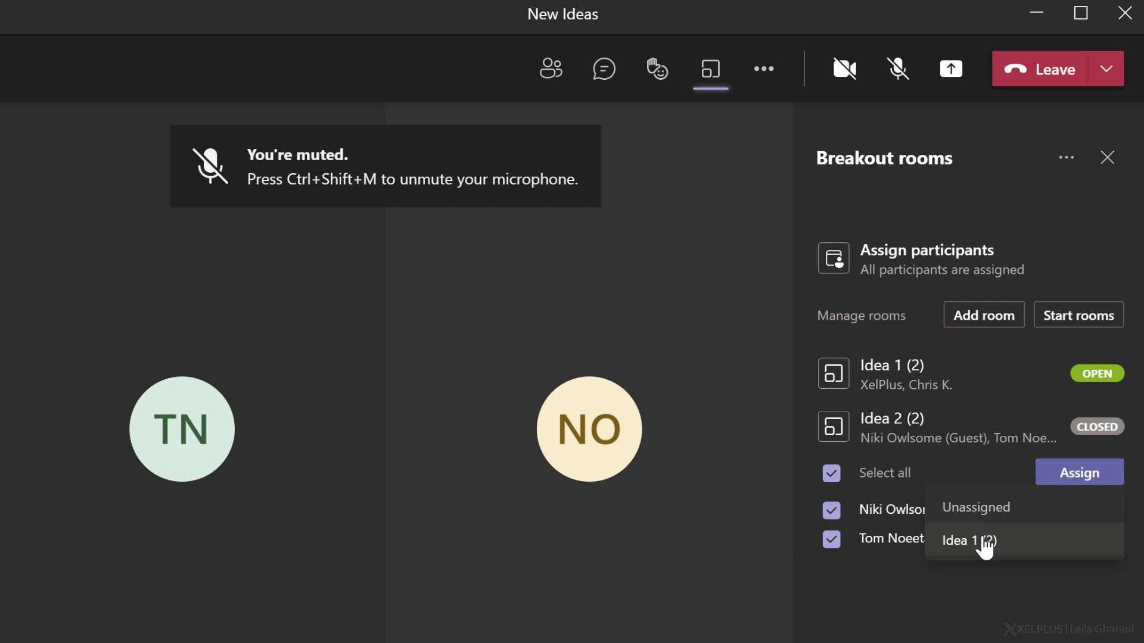
click(831, 539)
click(831, 511)
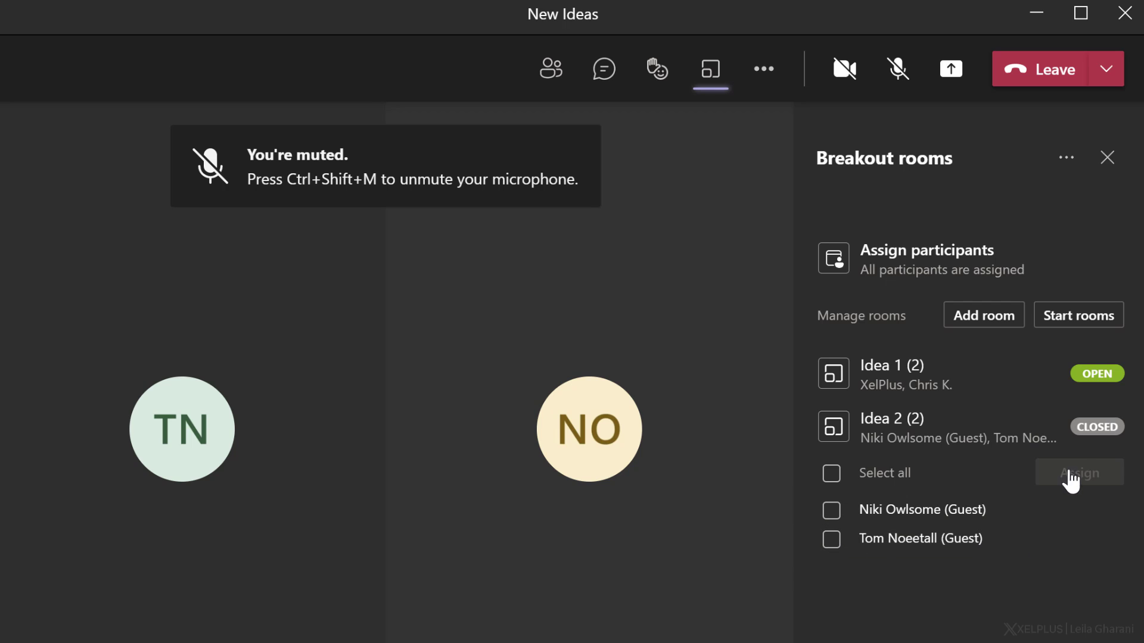
Step: Reopen the closed Idea 2 breakout room
triple_click(1081, 441)
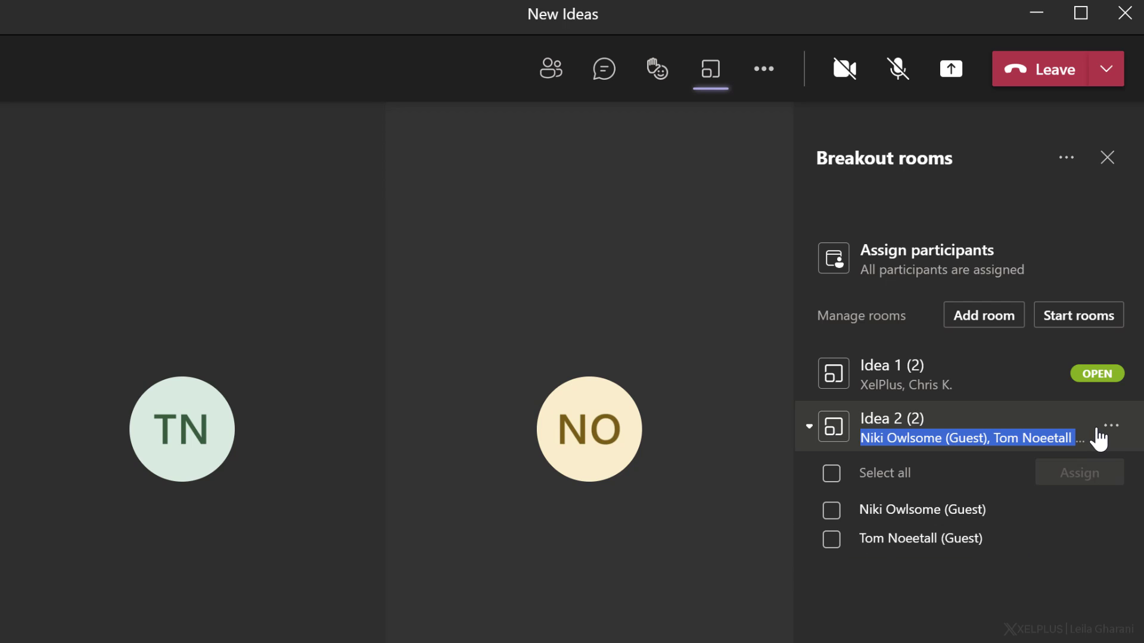
click(1108, 429)
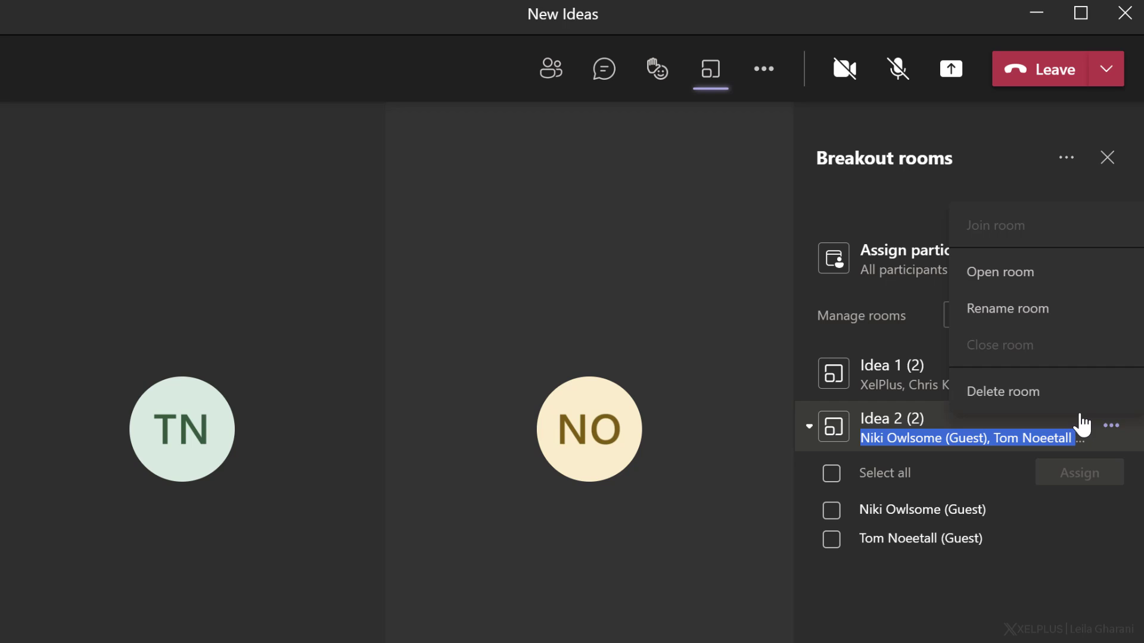
click(999, 278)
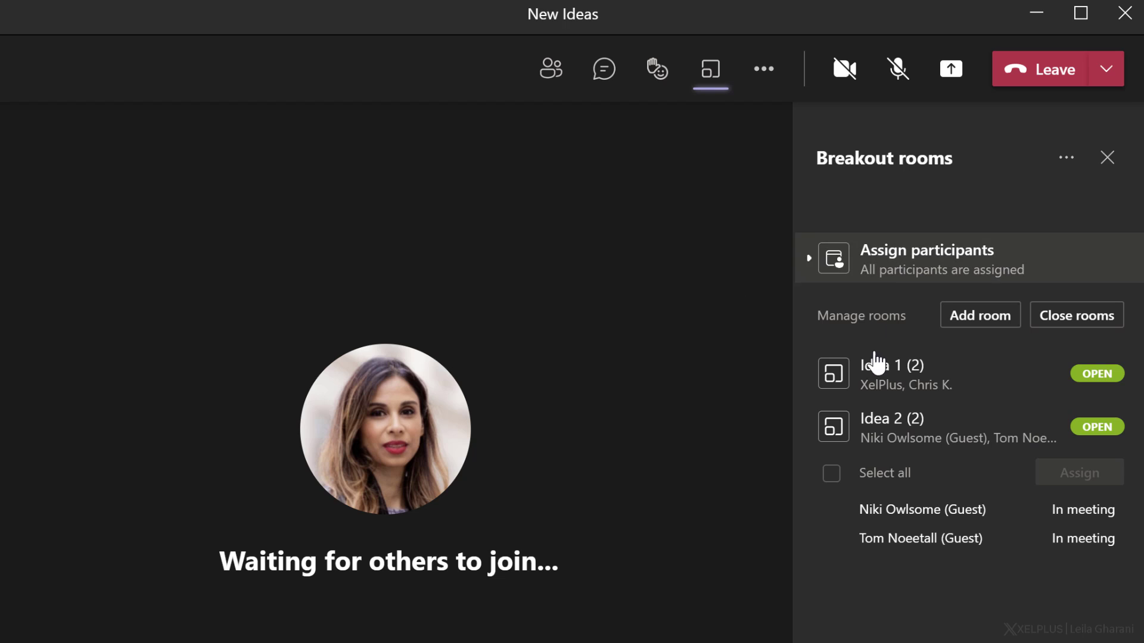
Step: Send the announcement "Let's finish up in 10 minutes" to all breakout rooms
click(1067, 162)
click(951, 206)
text(Let's finish up in 10 minutes)
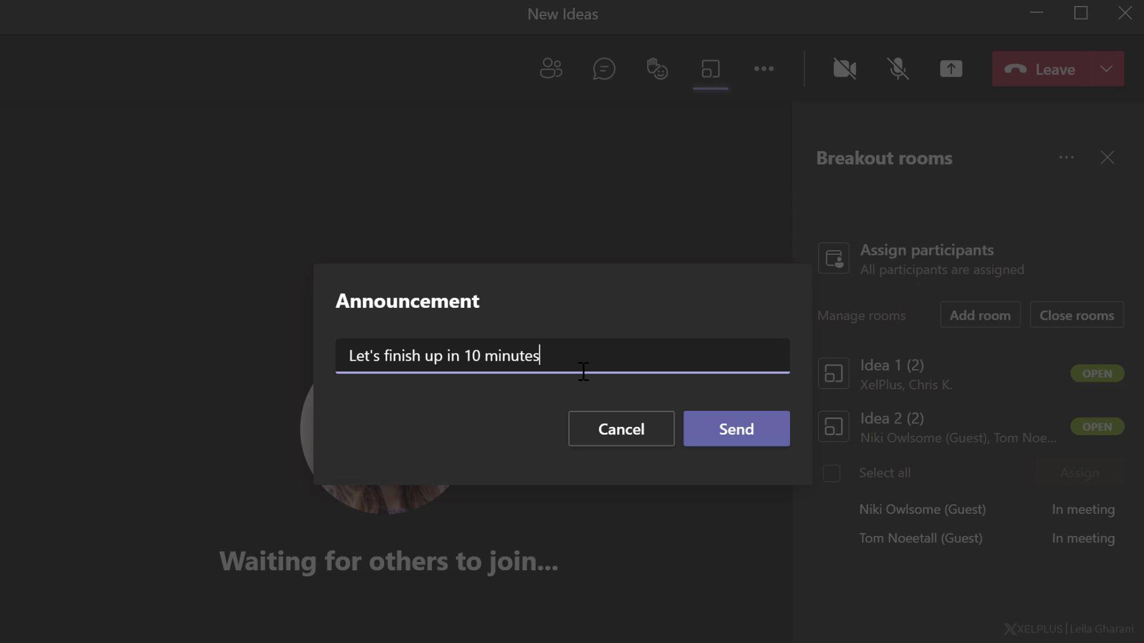
click(694, 439)
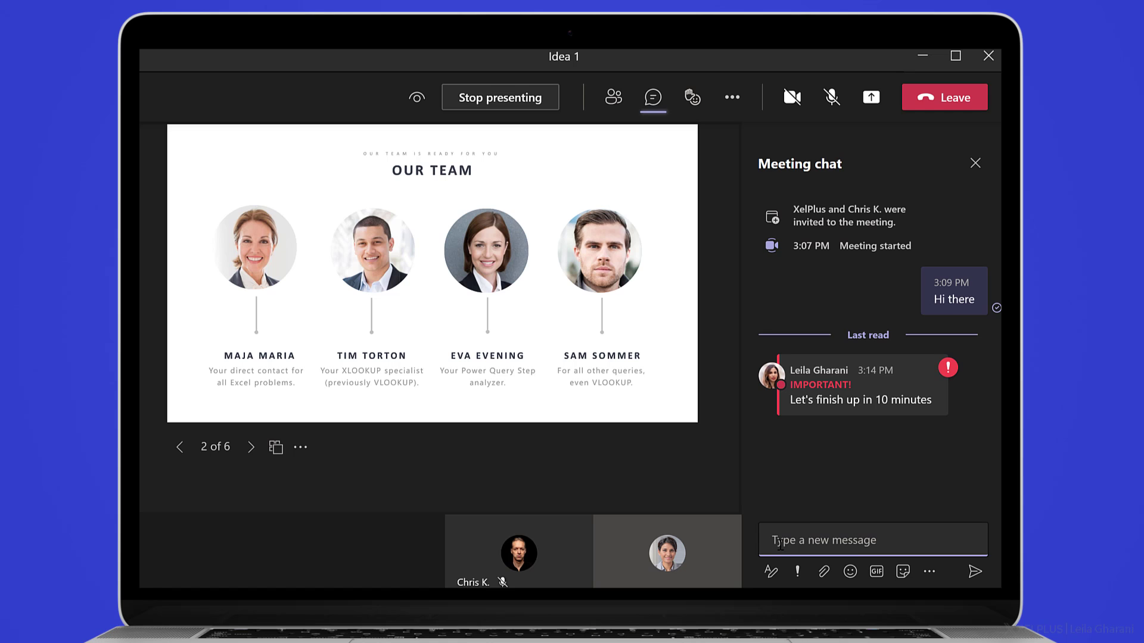
Step: Mention the meeting organizer in the Idea 1 chat with the message "Can you please join us?"
text(@)
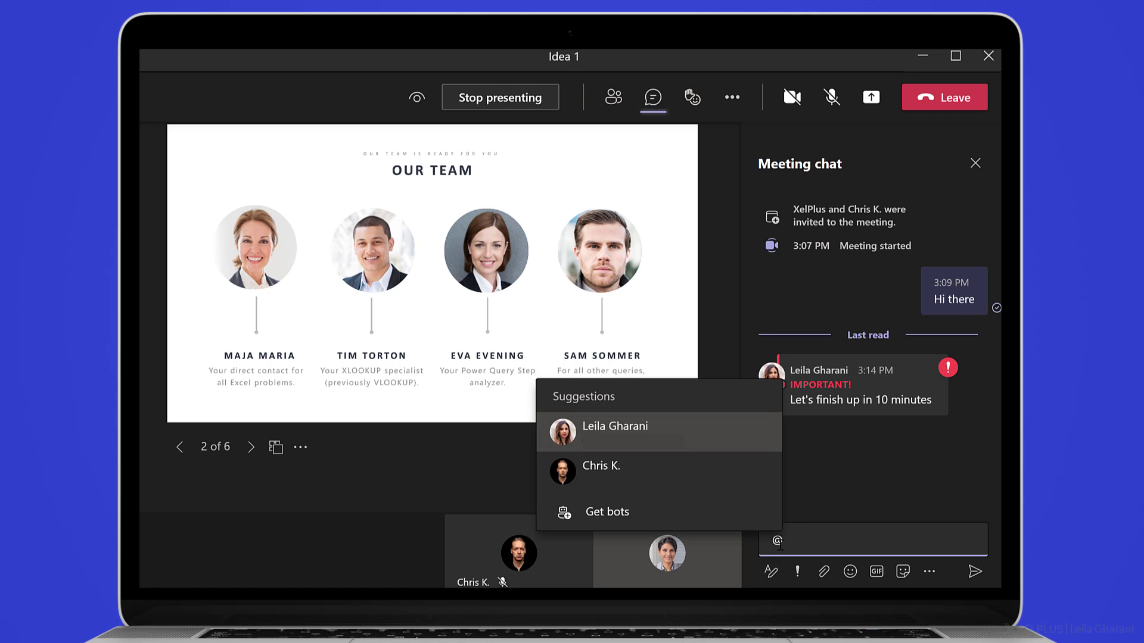
text(leila)
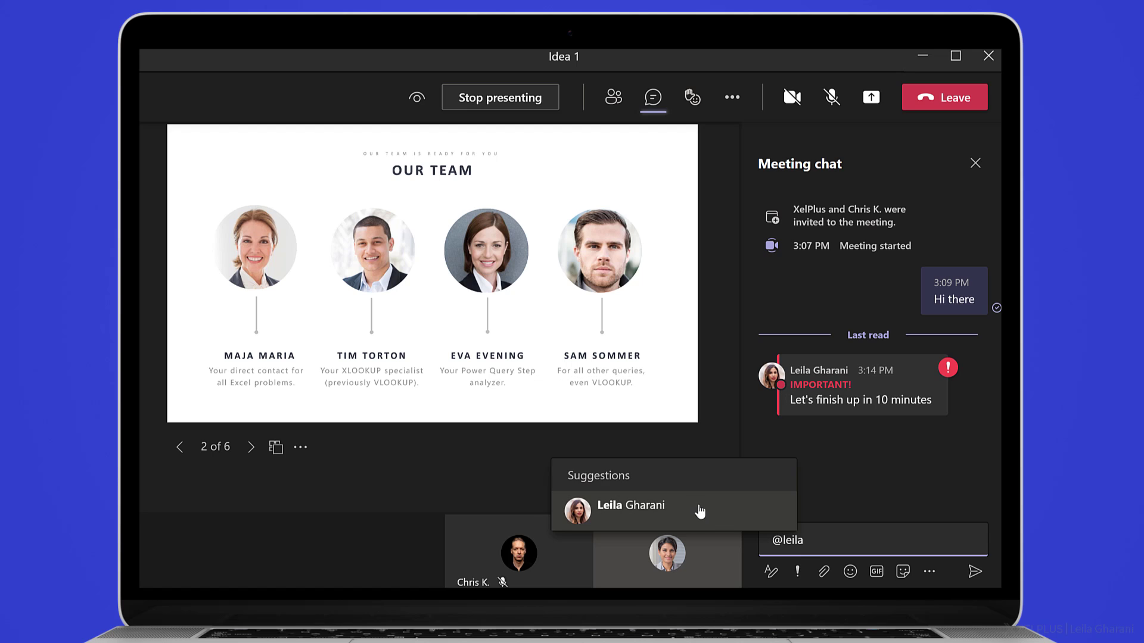
click(686, 509)
text(Can you please join us?)
key(Return)
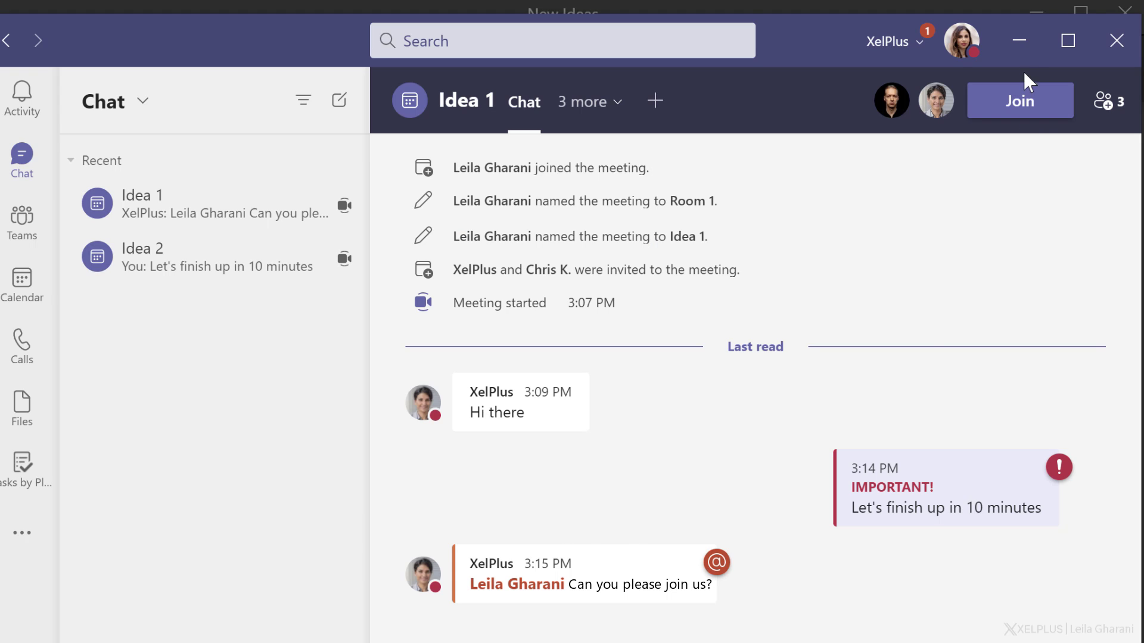
Step: Minimize the organizer's chat window, join the Idea 1 room and show its meeting chat
click(1019, 41)
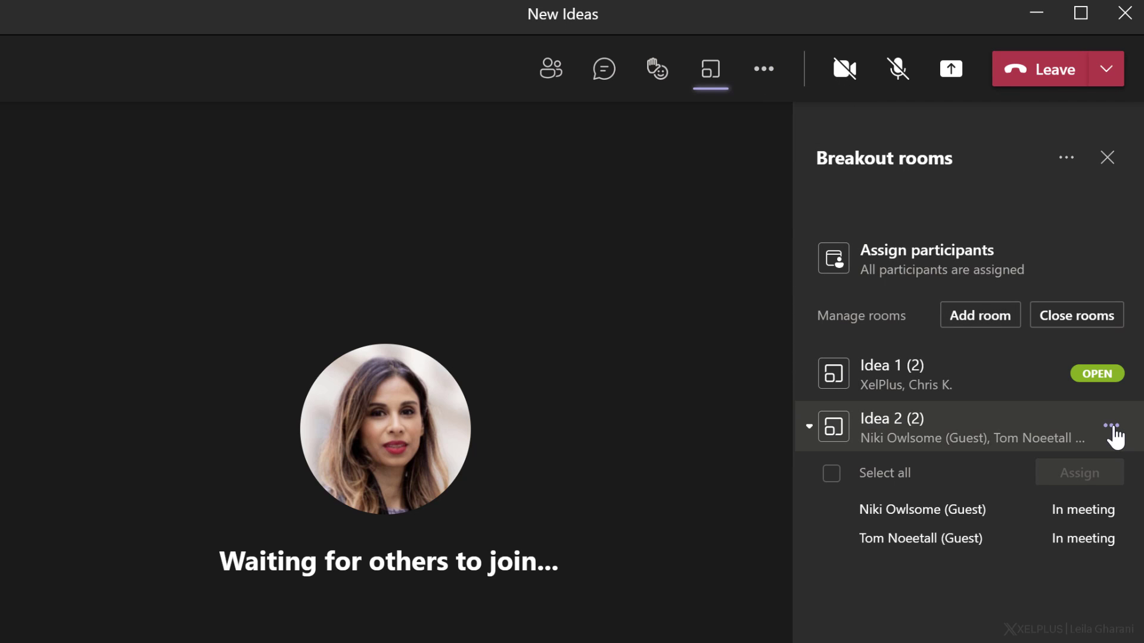
click(1111, 425)
click(735, 378)
click(1111, 374)
click(1005, 173)
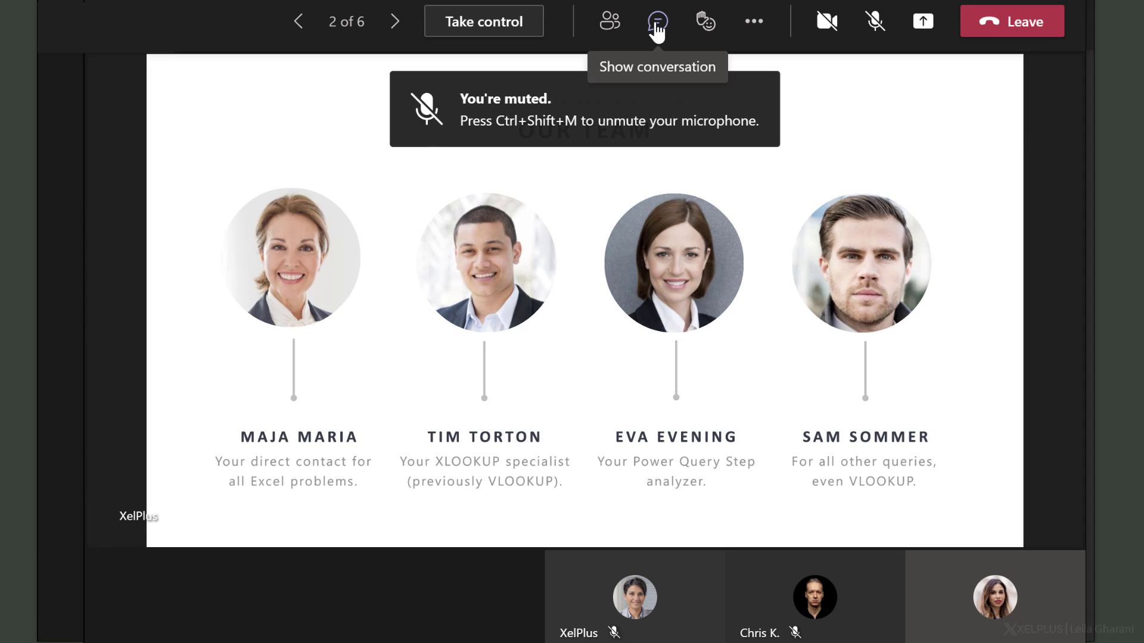
click(657, 24)
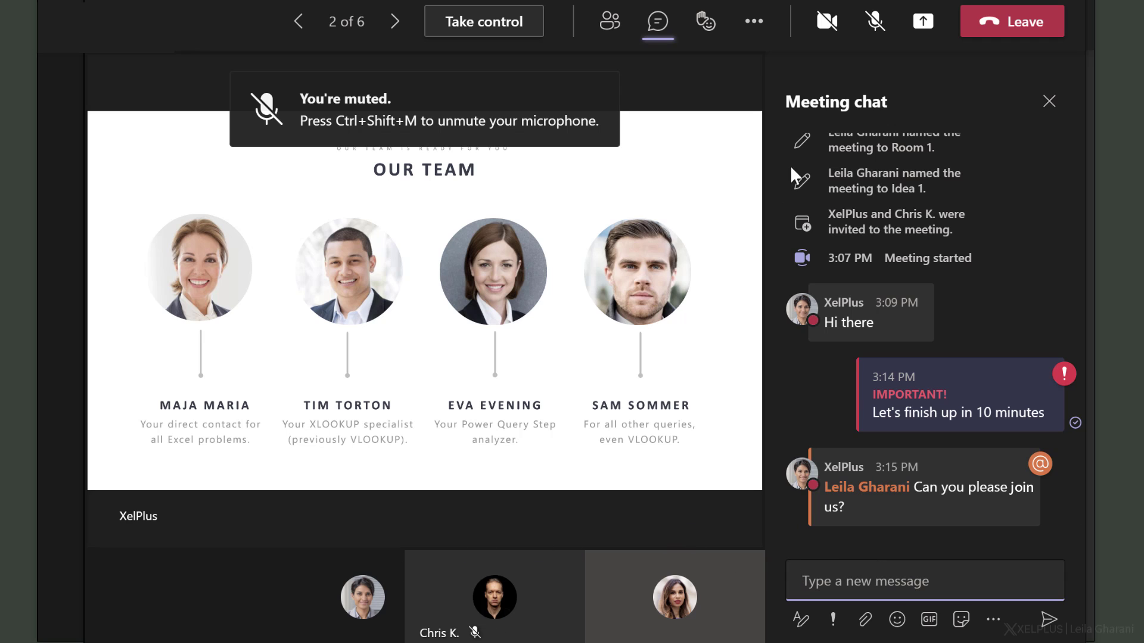
Step: Restrict presenting in the Idea 1 room to specific people, select XelPlus as presenter, and save and close the meeting options
click(770, 25)
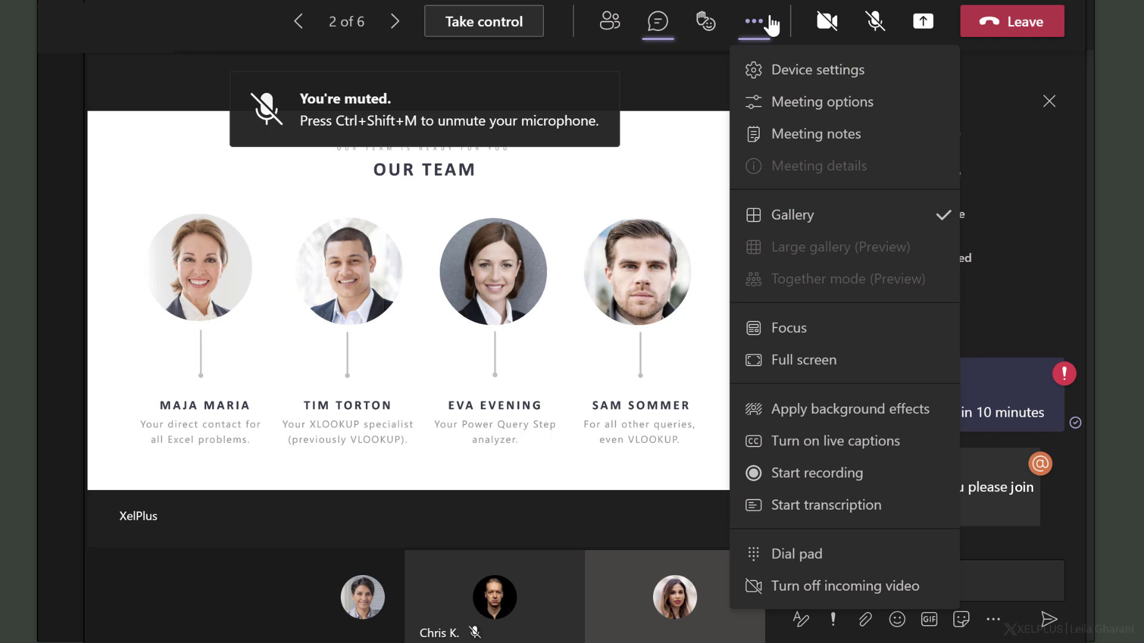
click(812, 102)
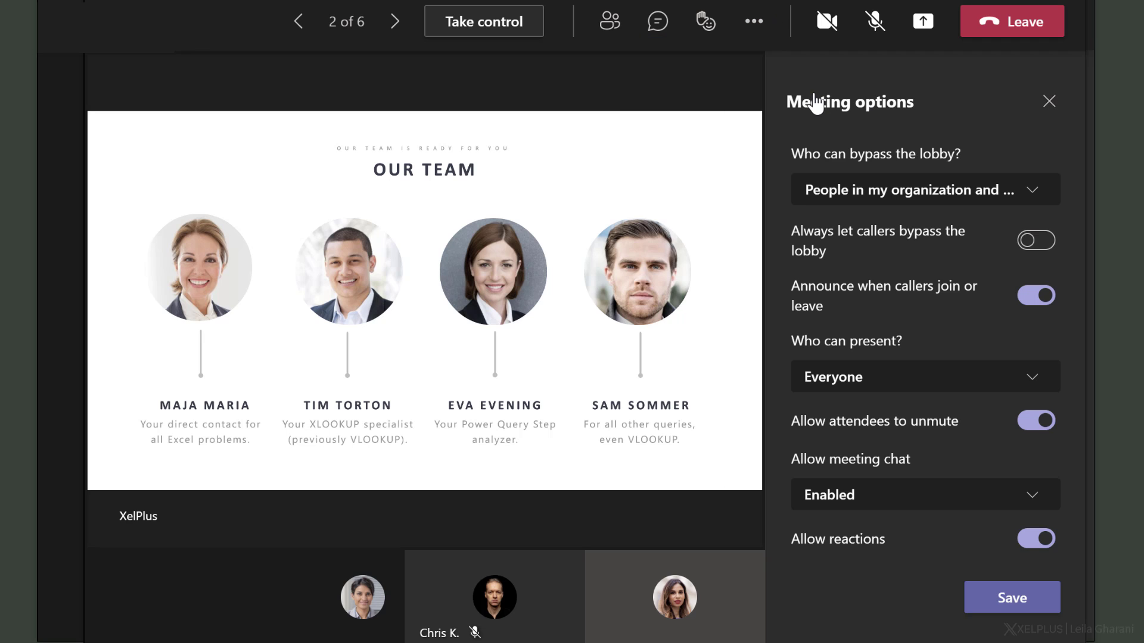
click(881, 388)
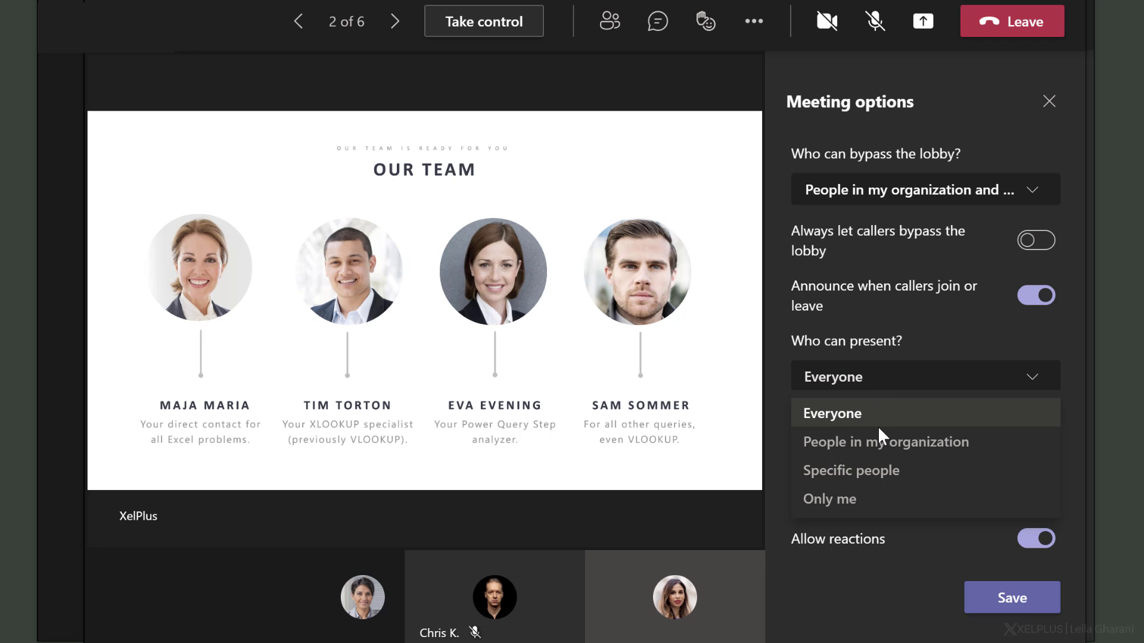
click(867, 471)
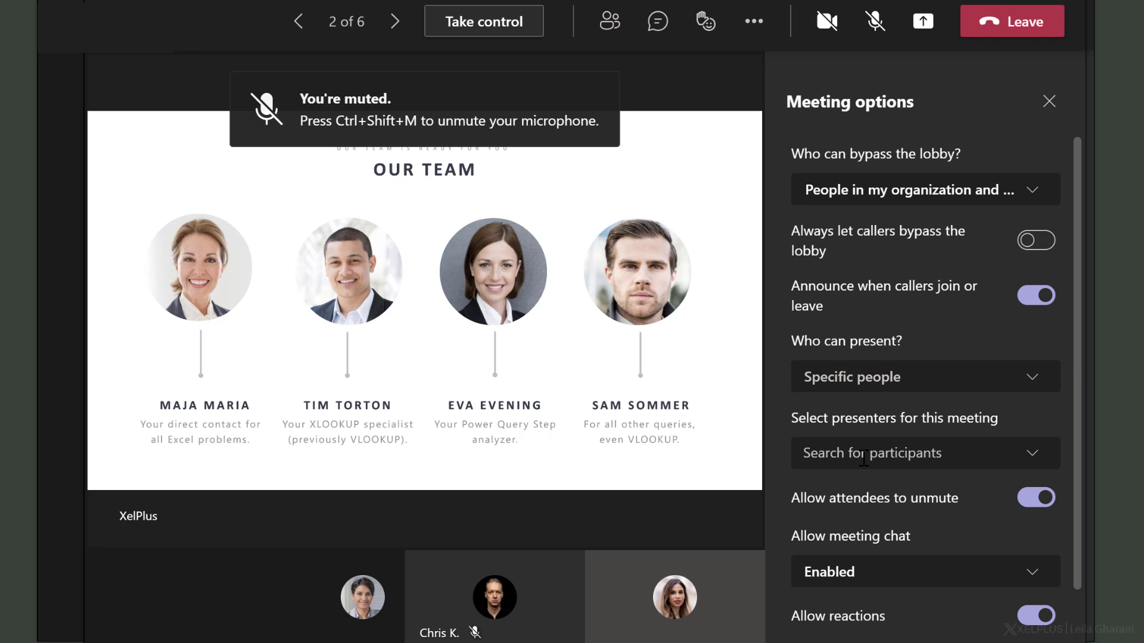
click(863, 458)
text(xelp)
click(873, 500)
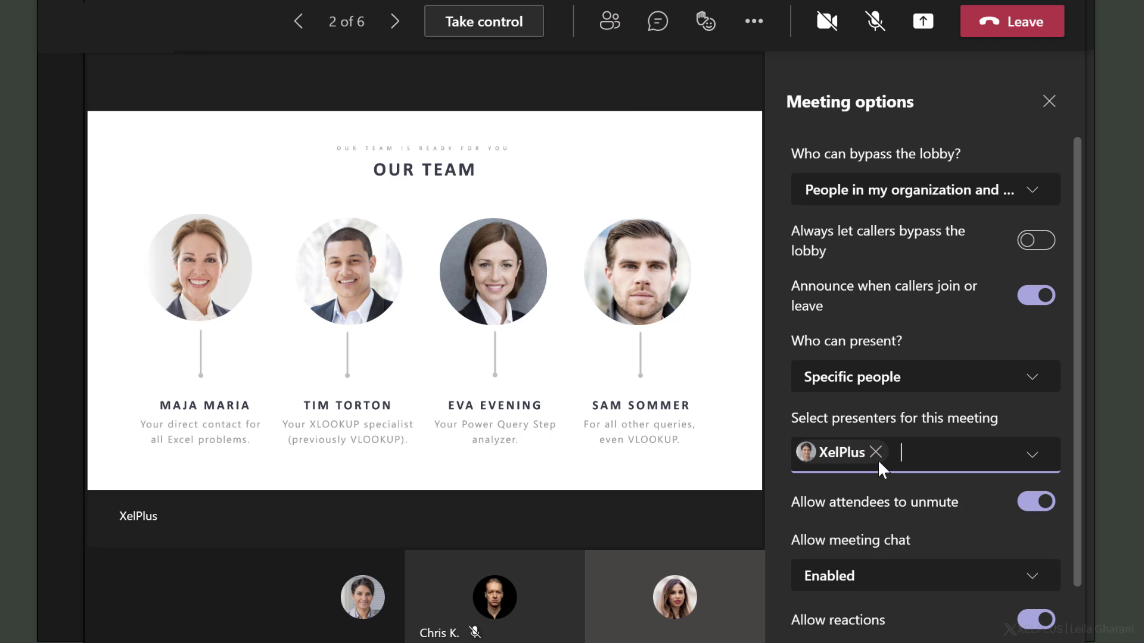
scroll(971, 478, down, 1)
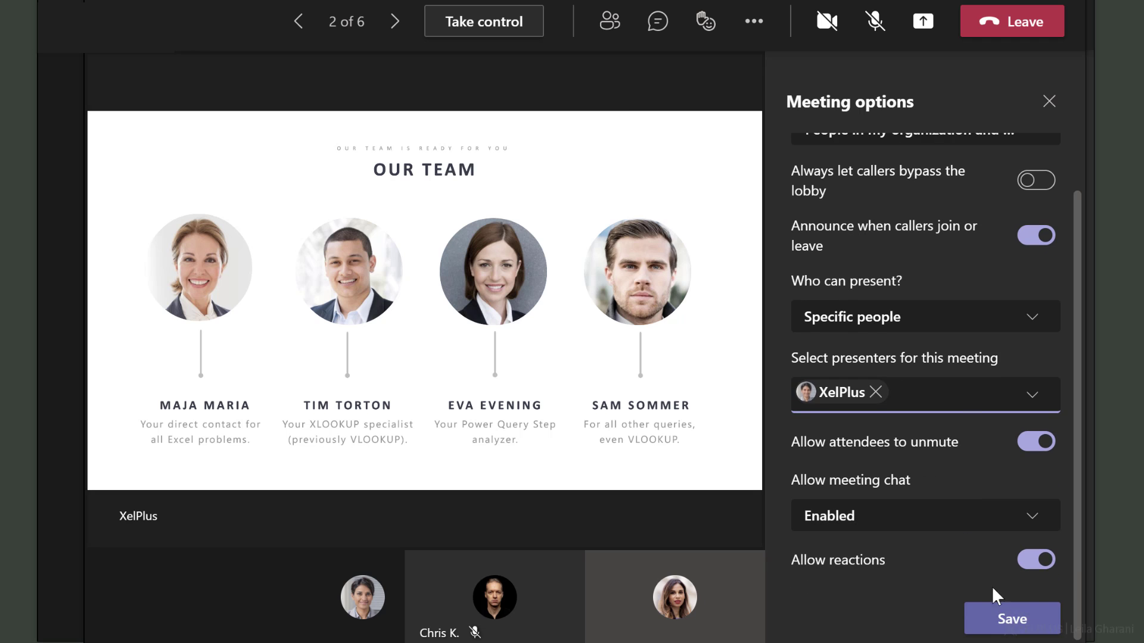
click(1007, 625)
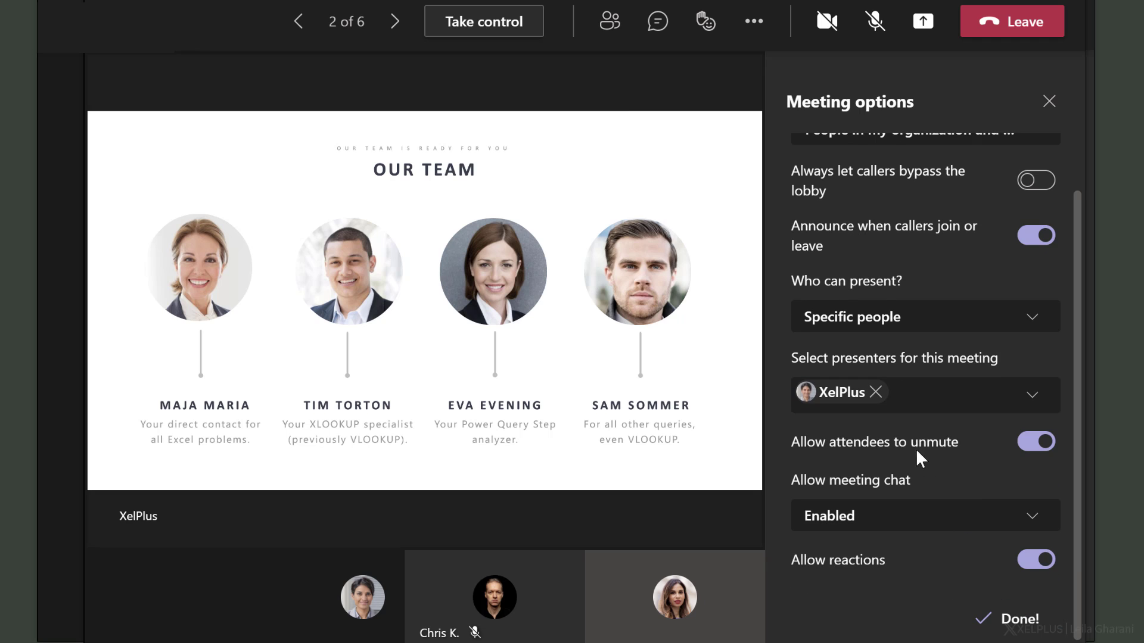
click(1049, 102)
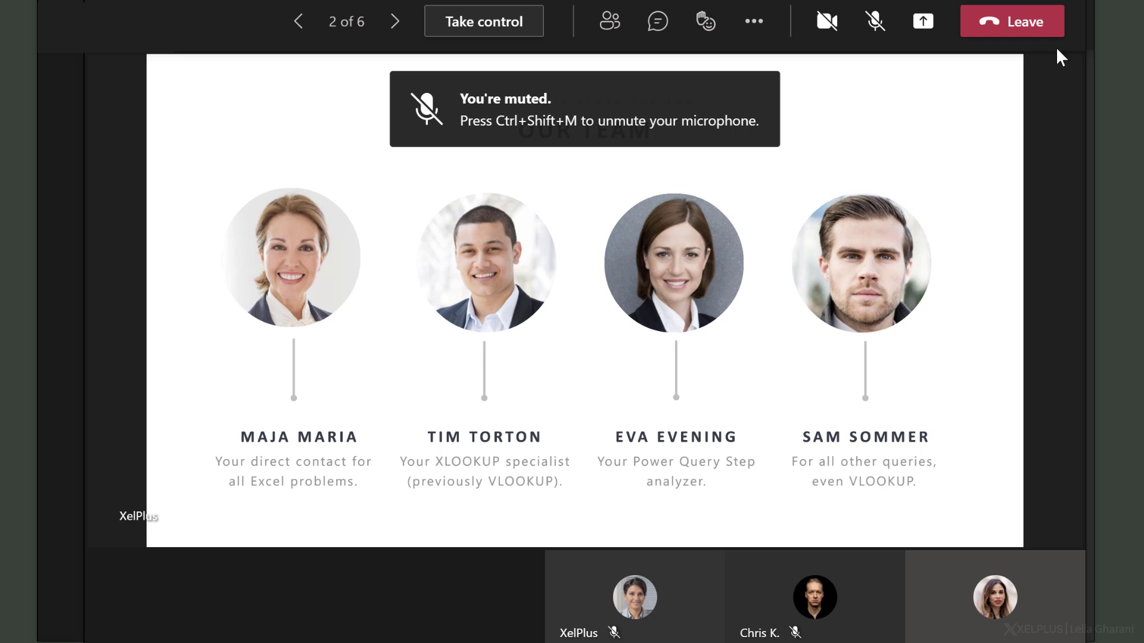
Step: Leave the Idea 1 room, resume the main New Ideas meeting and close all breakout rooms, dismissing the muted-speakers notice
click(1022, 24)
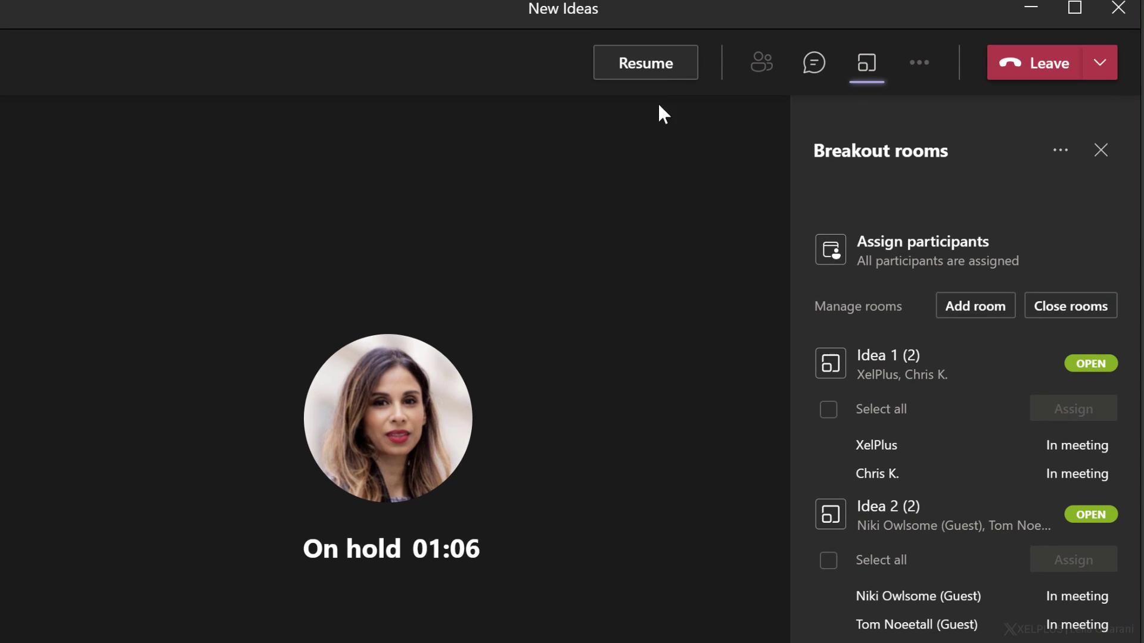
click(649, 70)
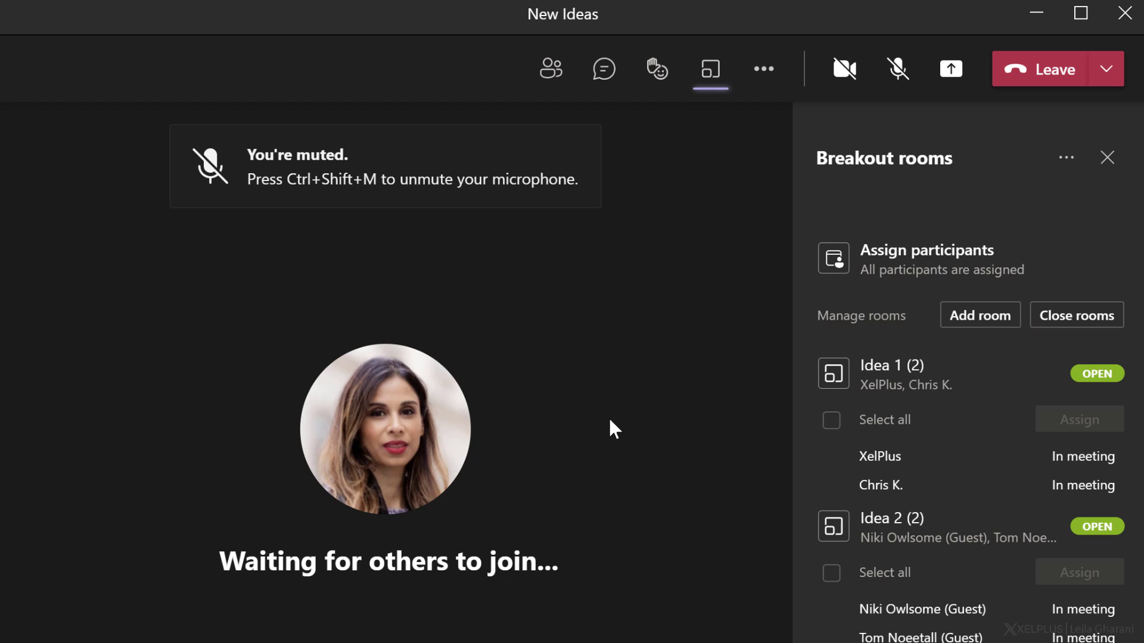
click(1067, 325)
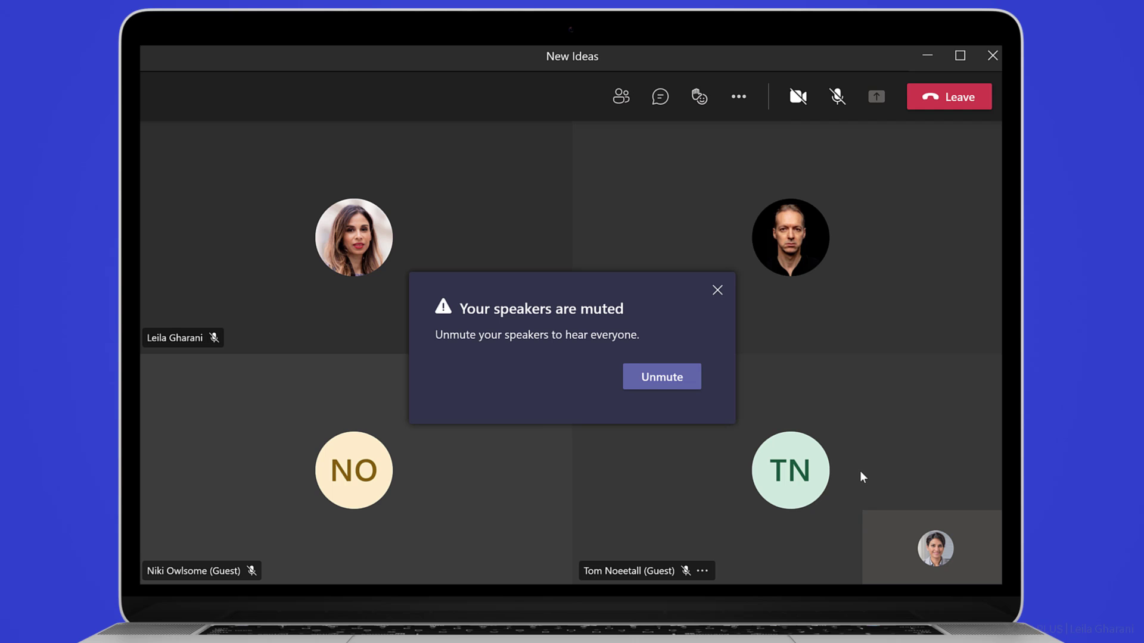
click(717, 292)
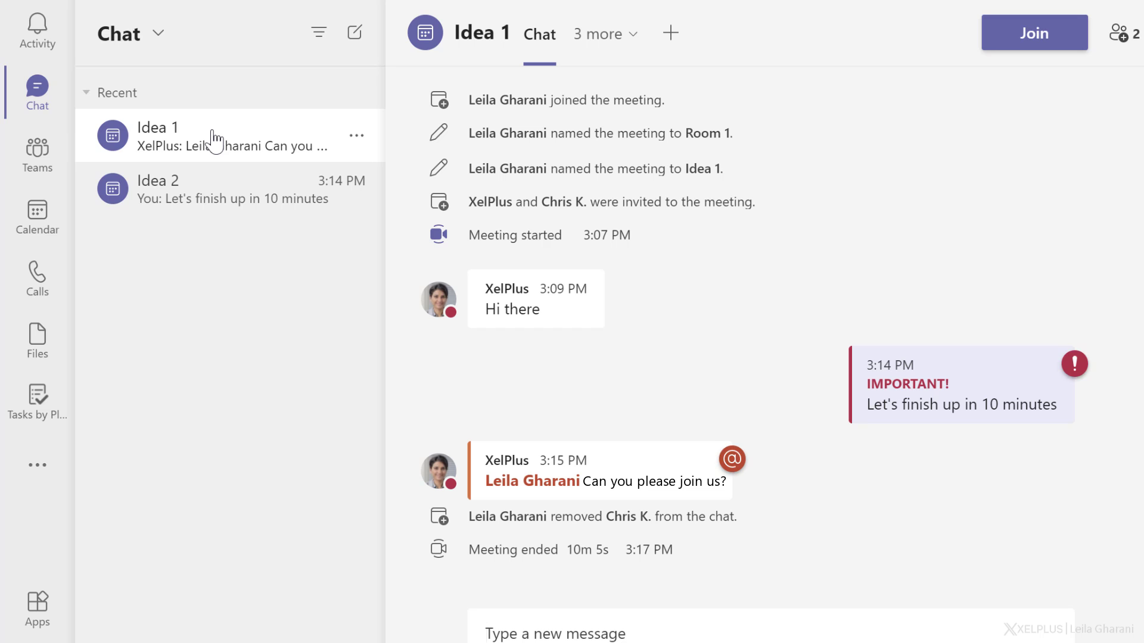
Step: Review the ended Idea 2 and Idea 1 room chats and the additional content available for Idea 1
click(199, 204)
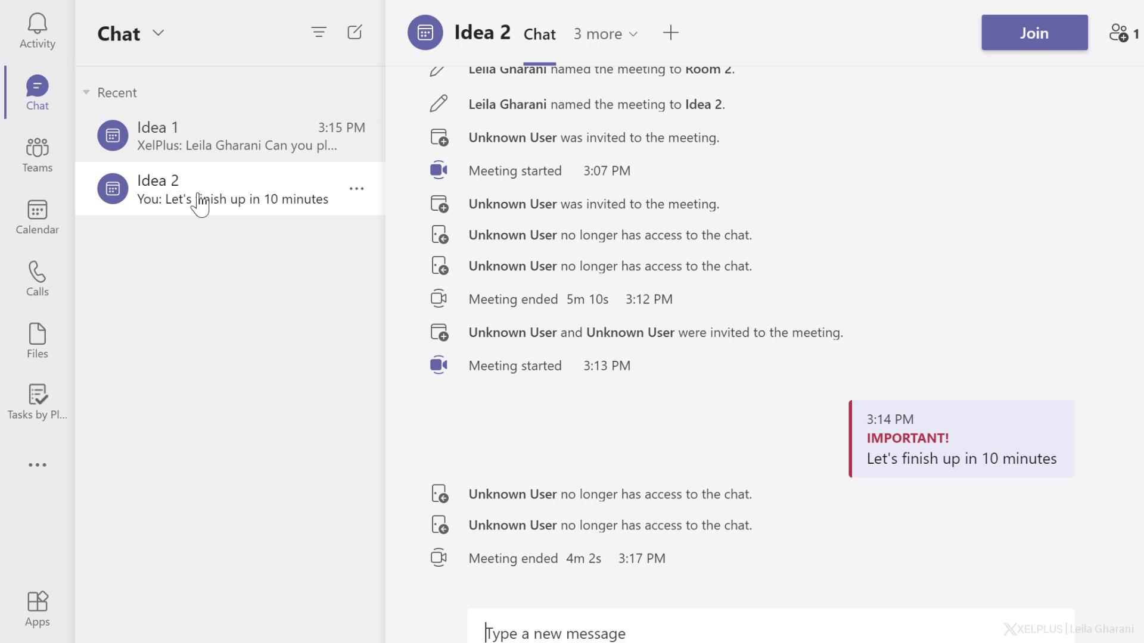
click(208, 145)
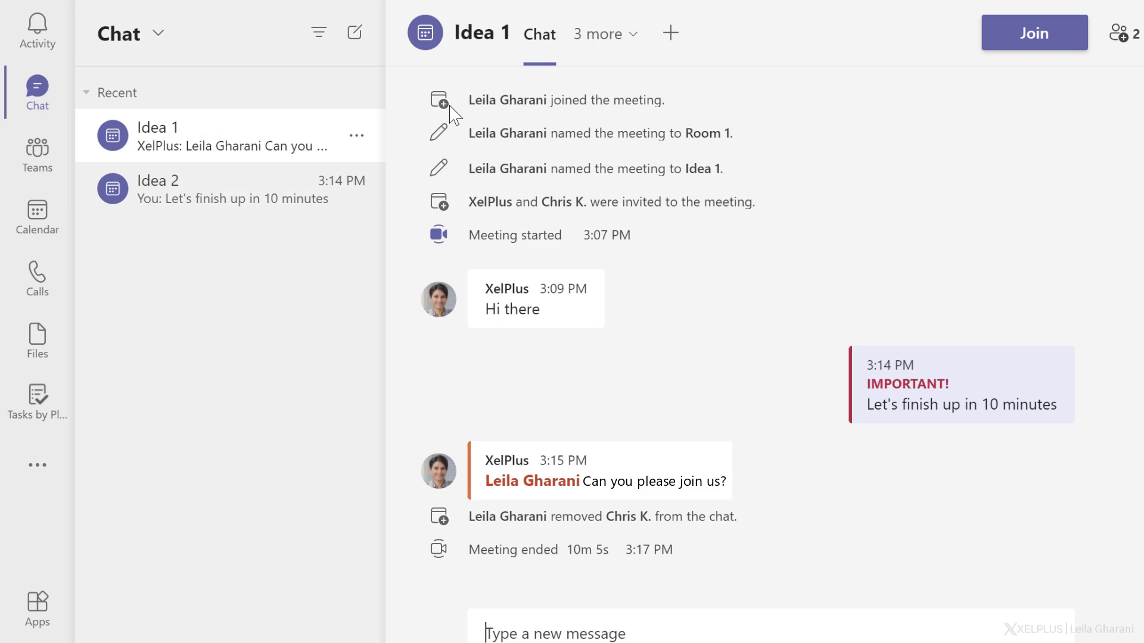
click(593, 53)
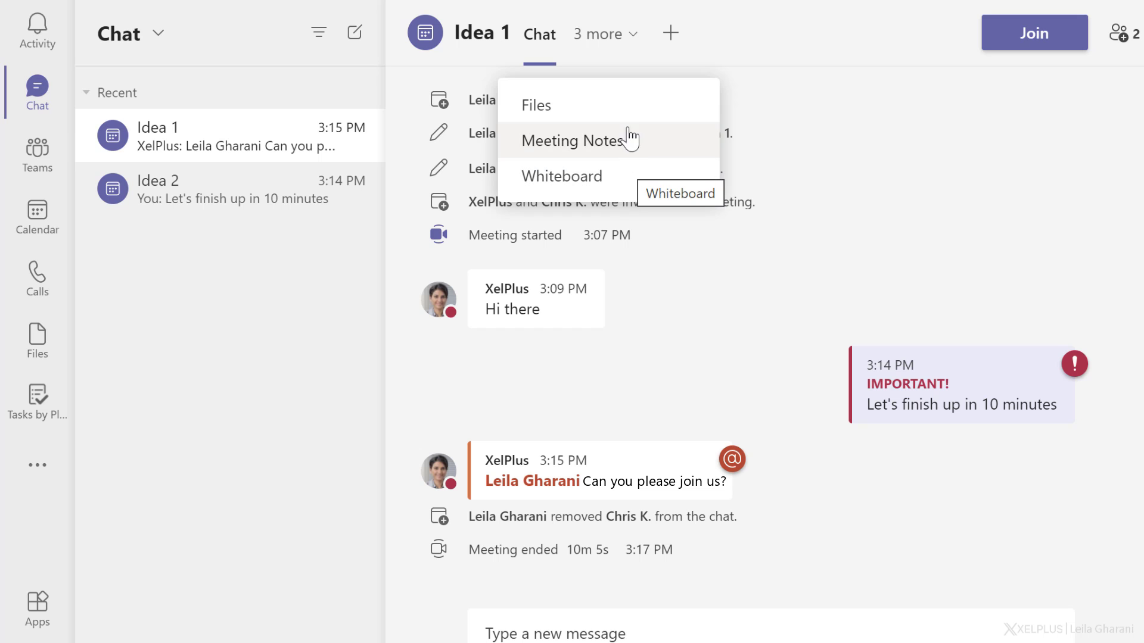
click(793, 54)
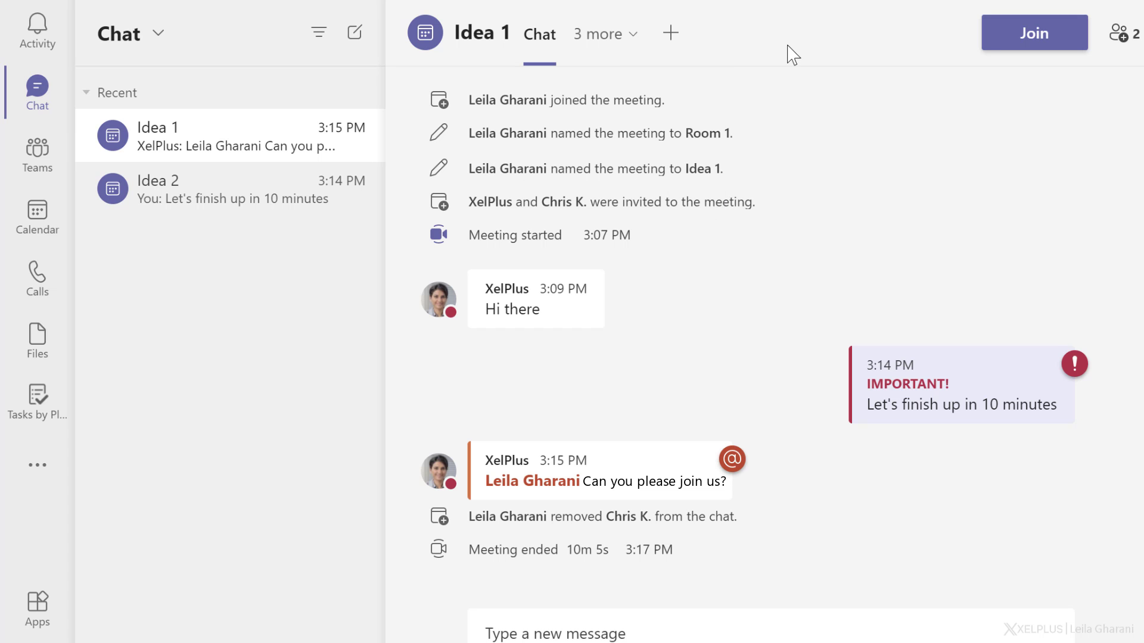